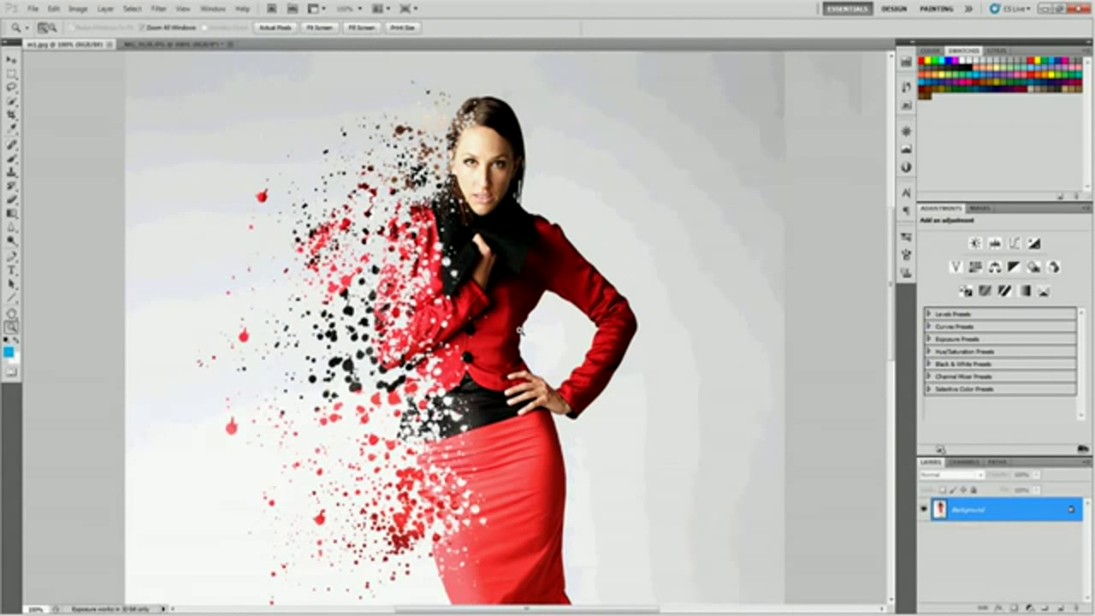
- Compare the finished splatter-dispersion image with the original photo of the woman in red
drag(333, 296, 366, 256)
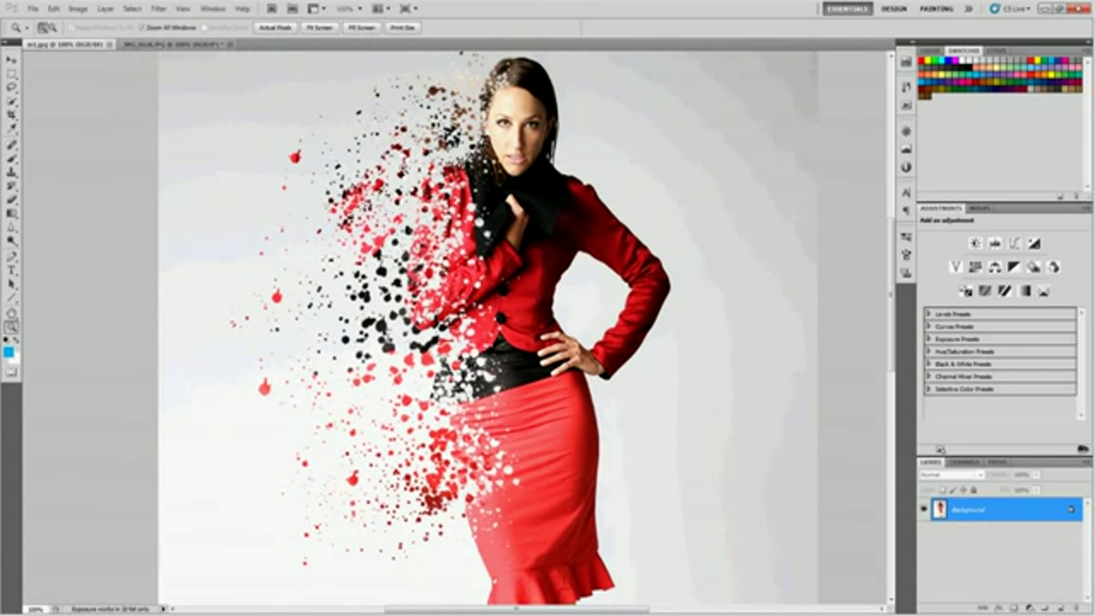
click(173, 44)
drag(529, 318, 475, 247)
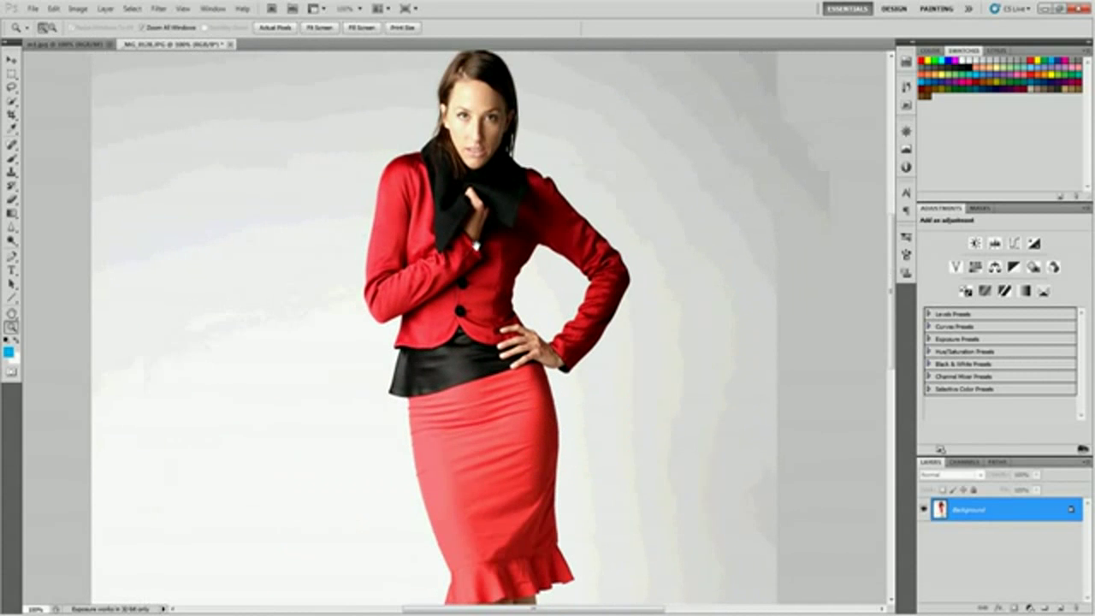
click(76, 47)
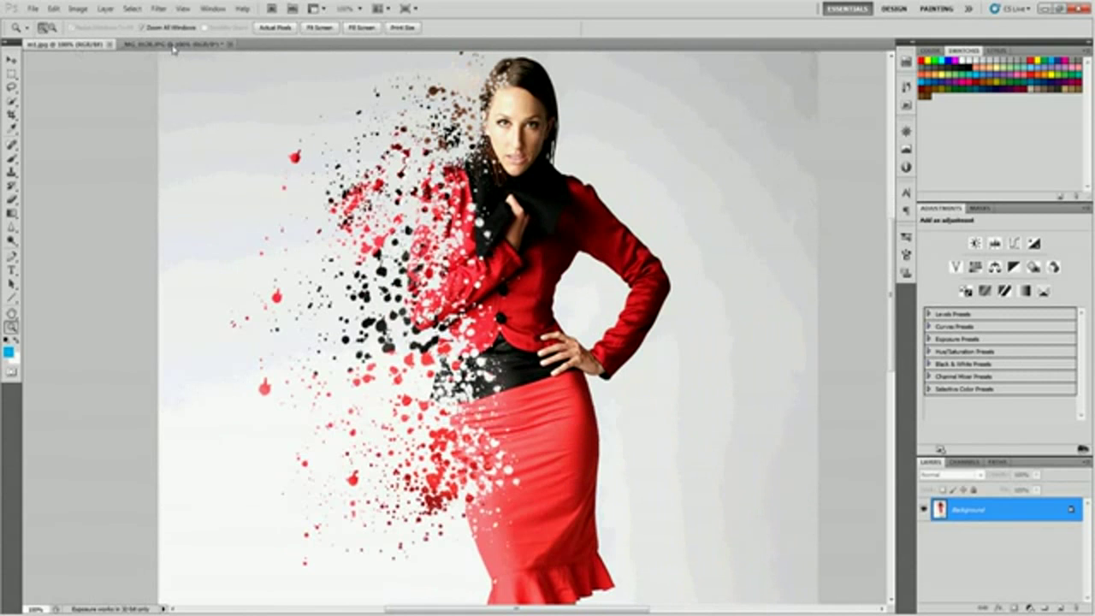
click(174, 47)
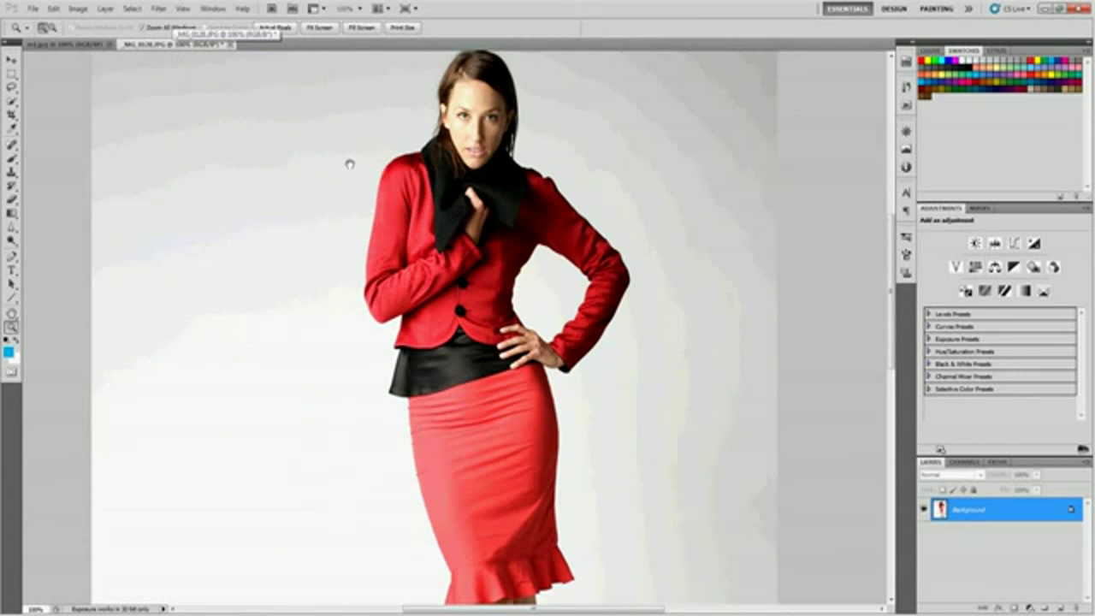
drag(370, 166, 381, 185)
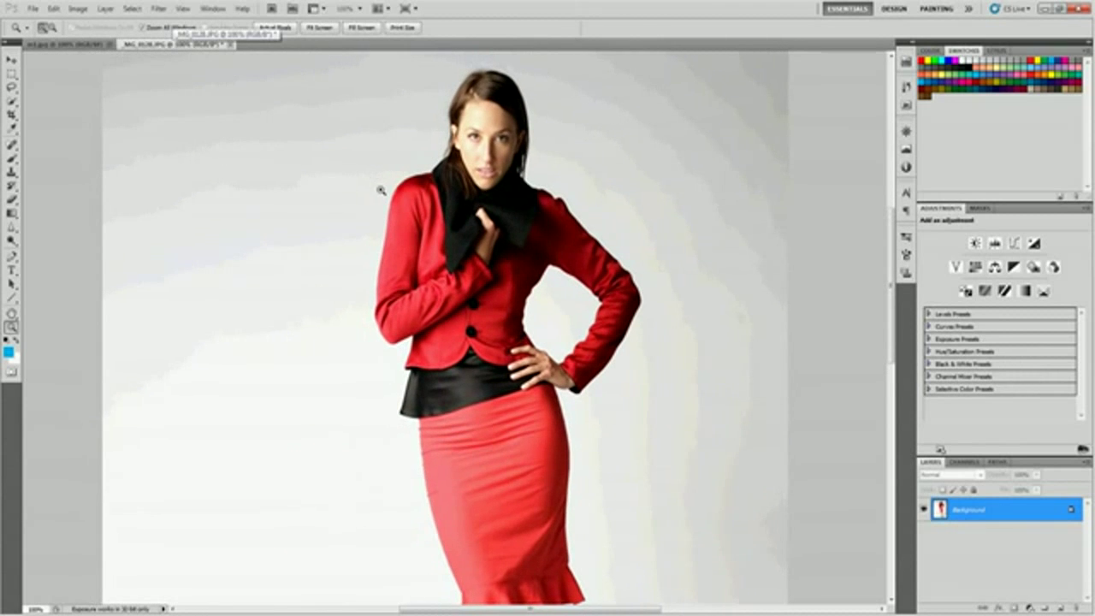
alt+click(403, 232)
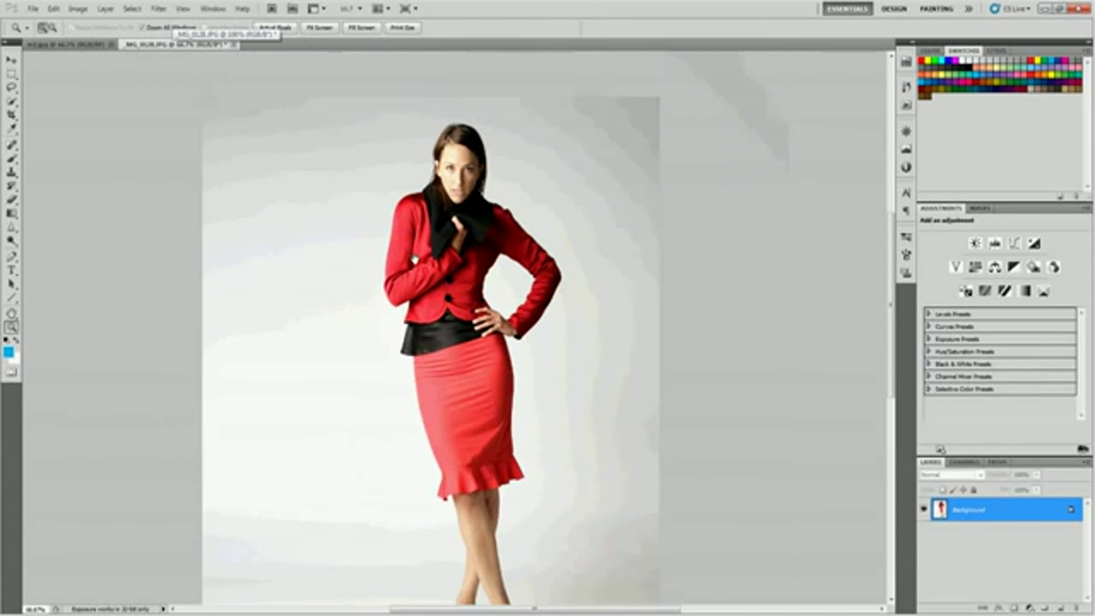
click(104, 46)
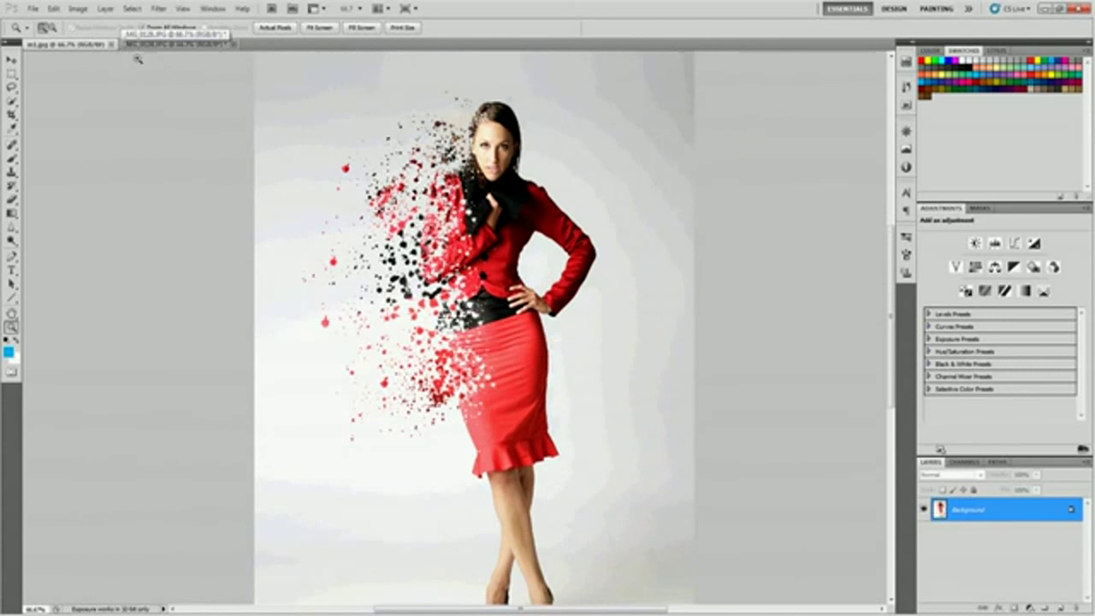
click(134, 44)
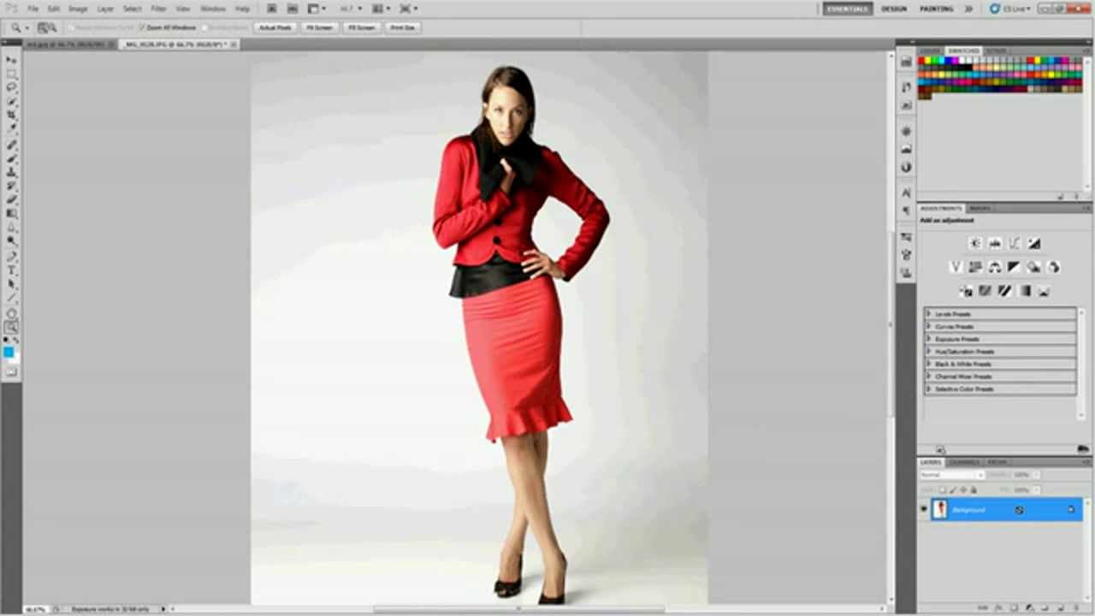
- Duplicate the original photo's Background layer twice and close the finished example image
key(ctrl+j)
key(ctrl+j)
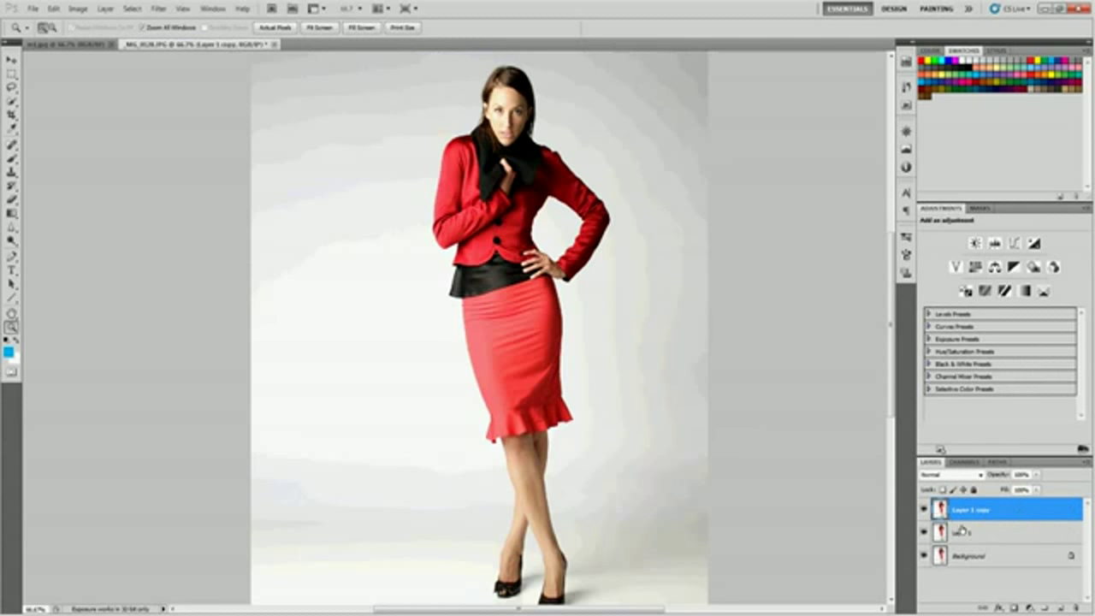
click(112, 45)
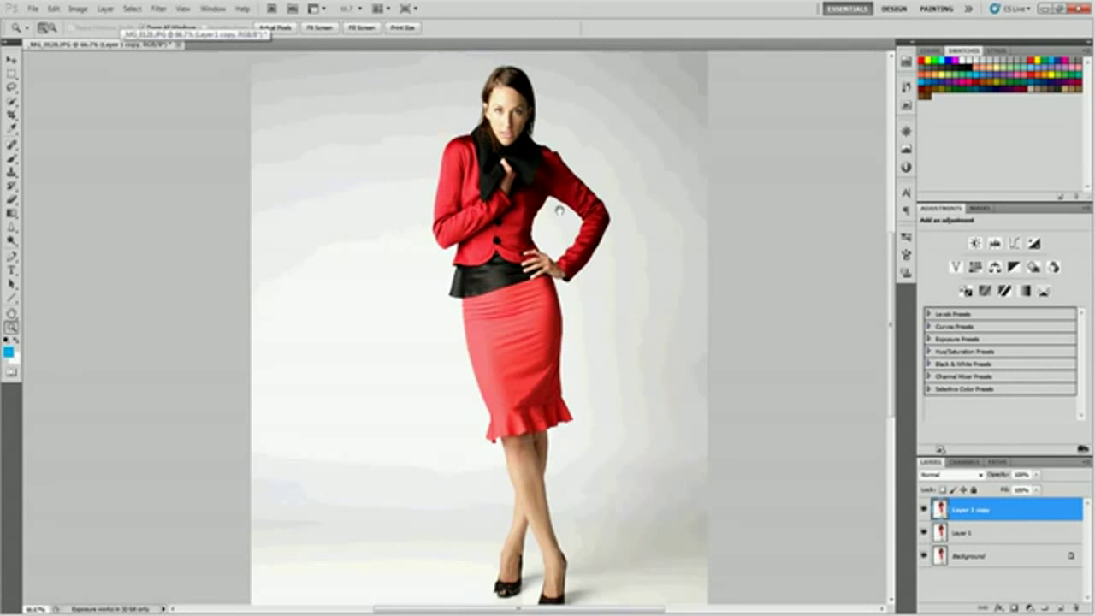
- Hide Layer 1 copy and draw a loose Lasso selection around the whole woman on Layer 1
drag(564, 213, 549, 216)
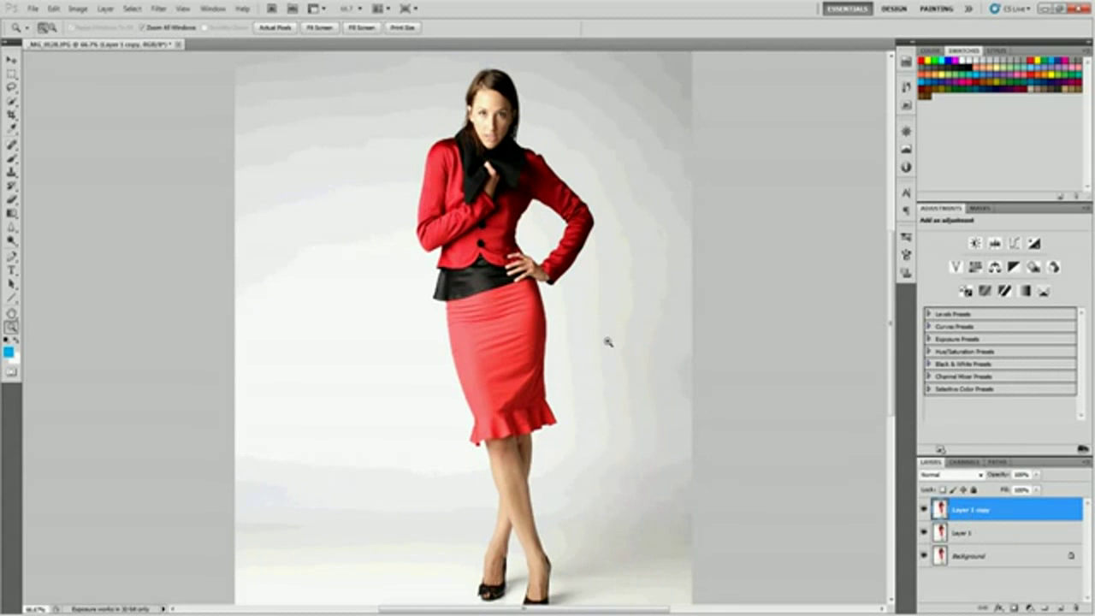
alt+click(570, 319)
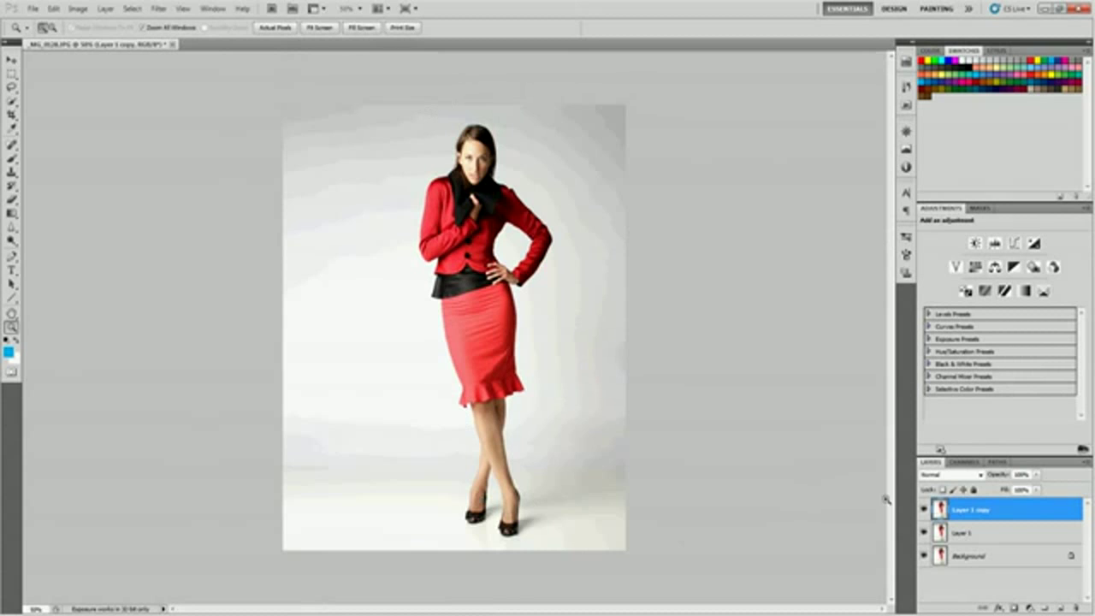
click(923, 509)
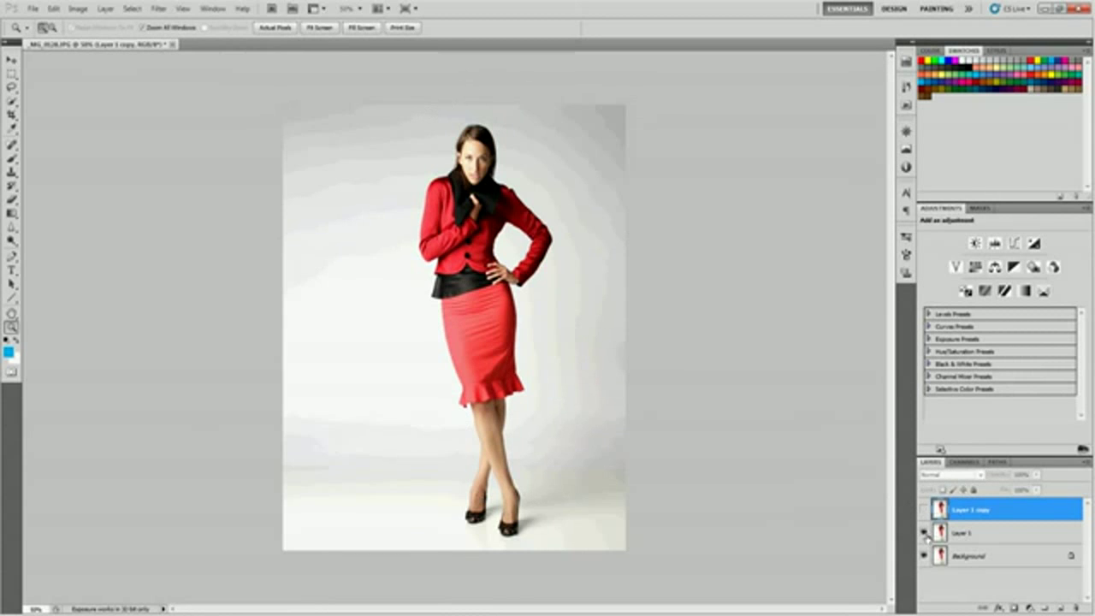
click(942, 538)
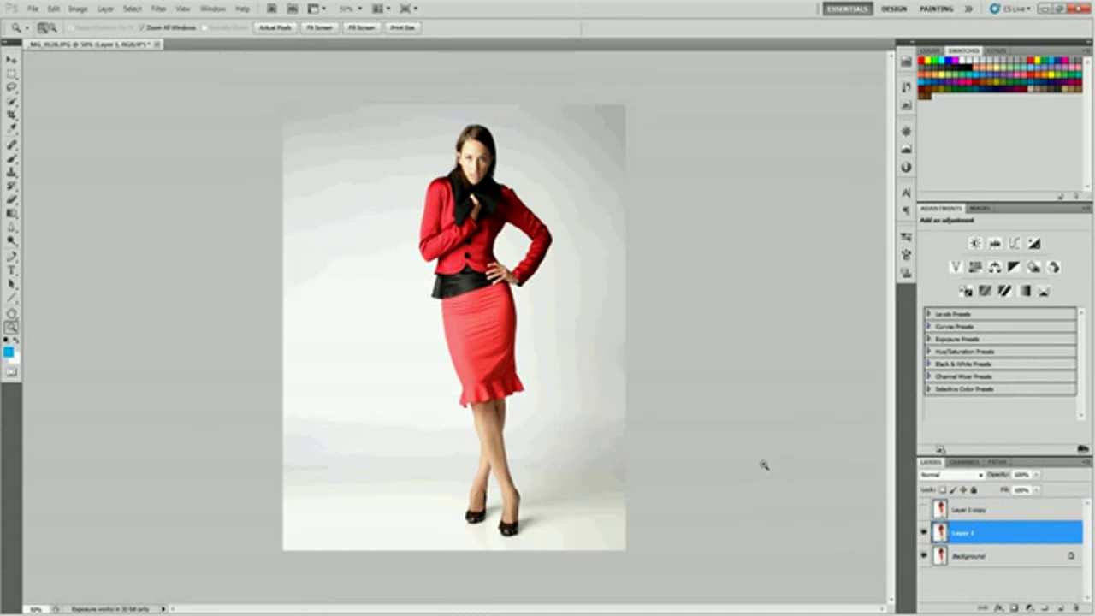
key(l)
mouse_move(539, 382)
mouse_down()
mouse_move(555, 290)
mouse_move(545, 195)
mouse_move(496, 127)
mouse_move(444, 140)
mouse_move(413, 190)
mouse_move(411, 296)
mouse_move(445, 428)
mouse_move(447, 524)
mouse_move(495, 556)
mouse_move(528, 544)
mouse_move(540, 413)
mouse_up()
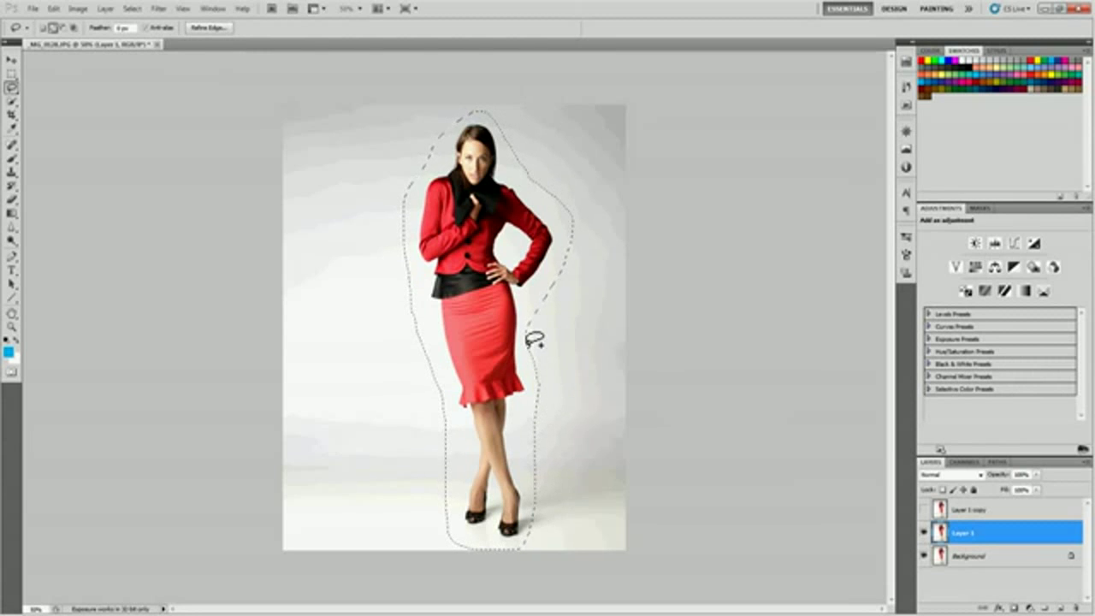
- Remove the woman from Layer 1 with a Content-Aware fill in Normal mode, and clear the selection
key(shift+F5)
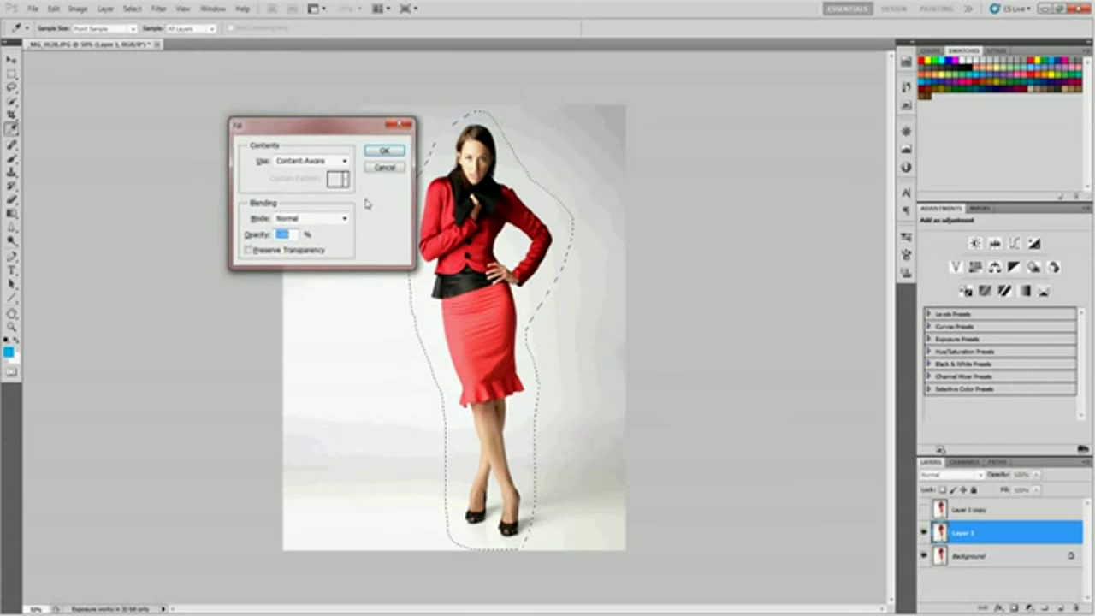
click(374, 153)
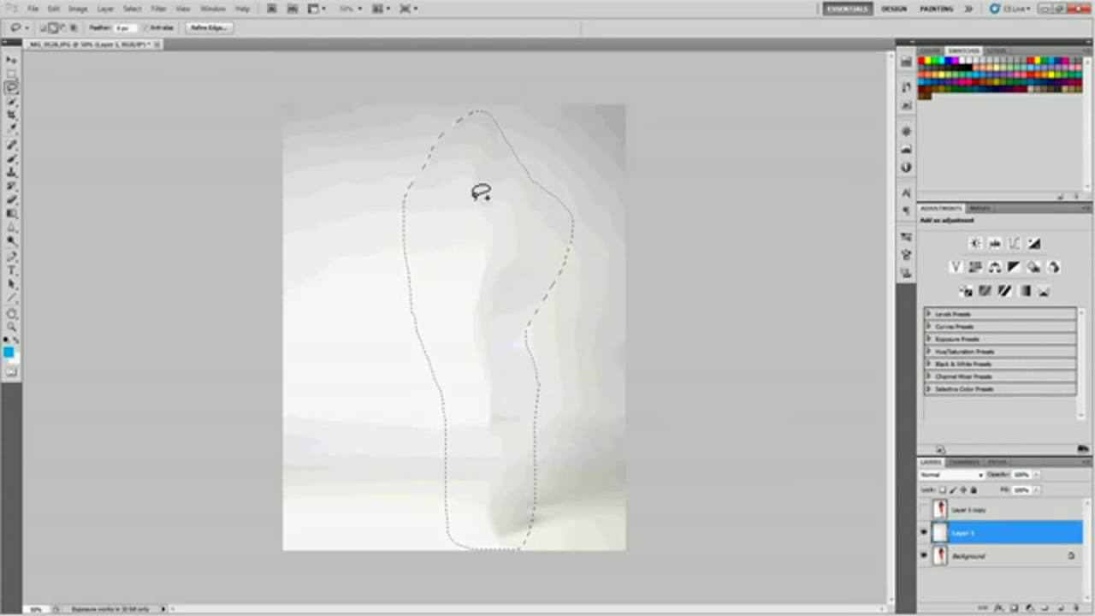
key(ctrl+d)
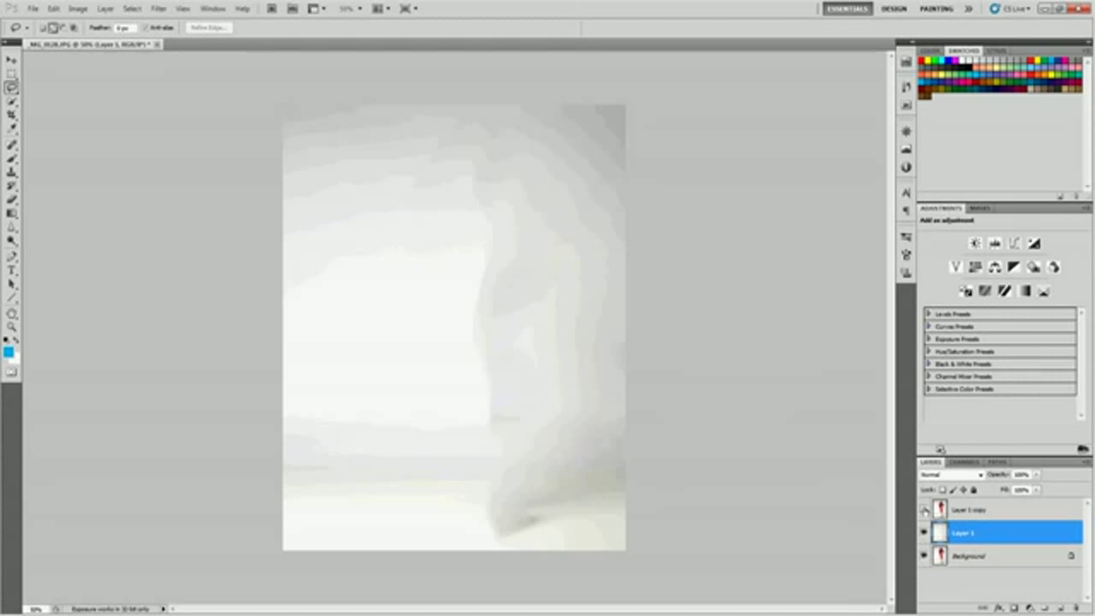
- Show Layer 1 copy and select the woman on it from head to shoes with the Quick Selection tool
click(924, 509)
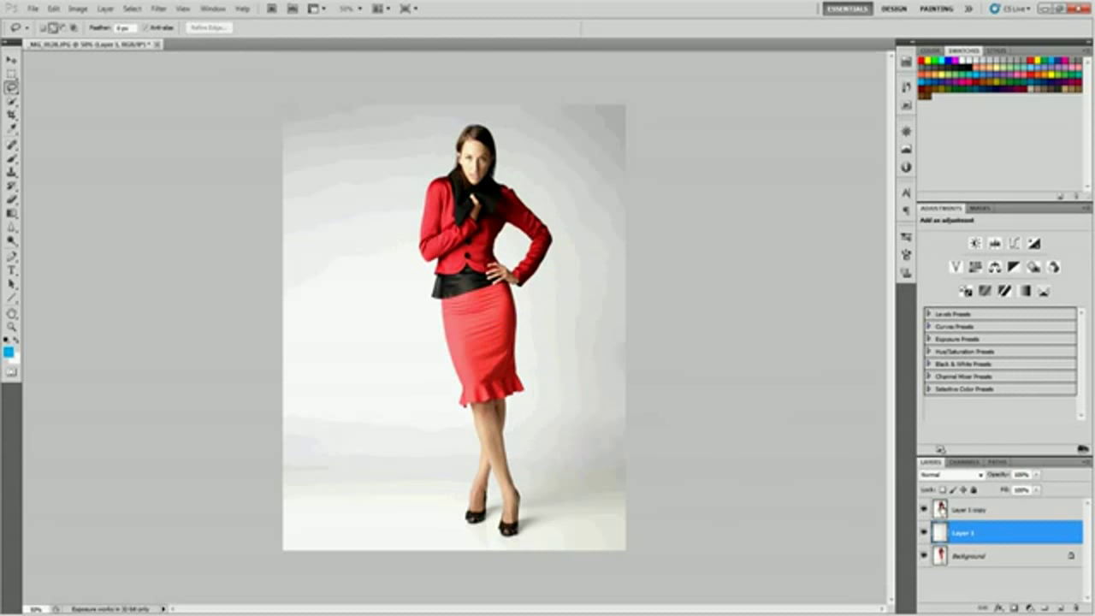
click(970, 516)
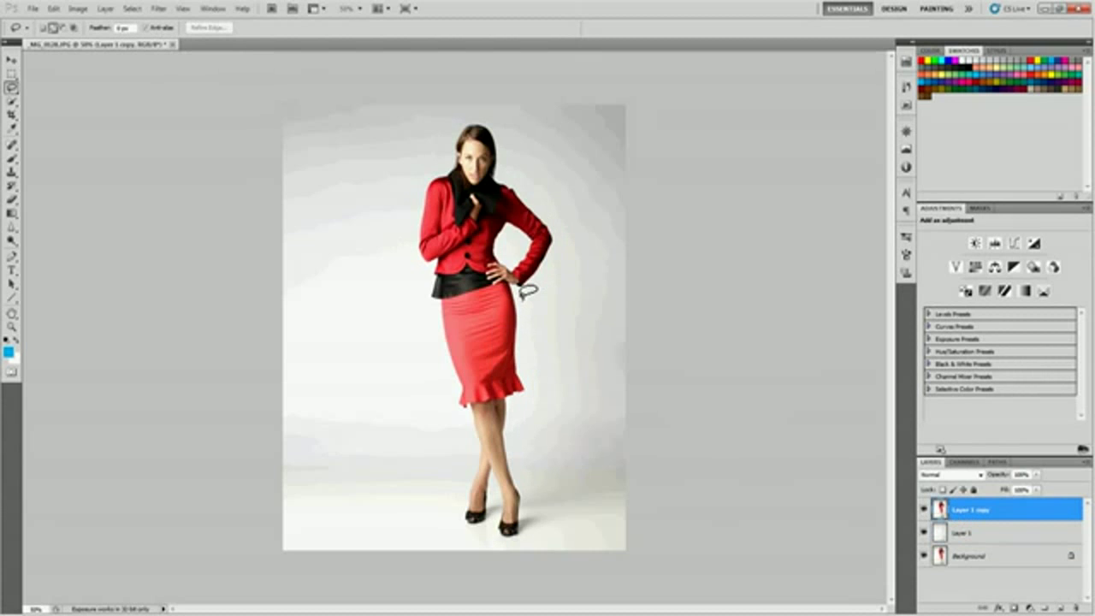
key(w)
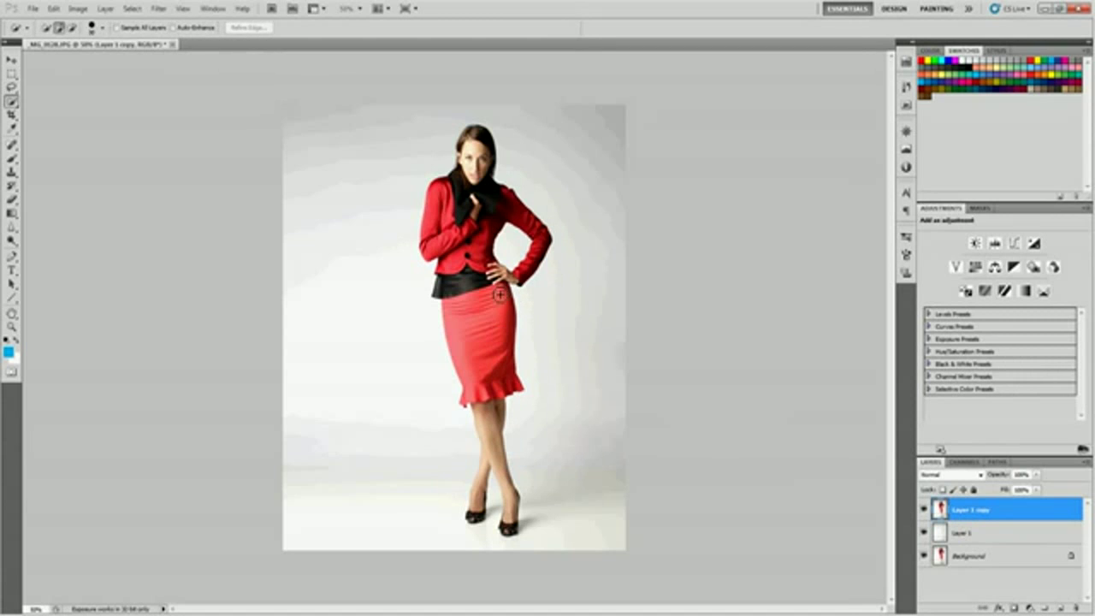
click(12, 101)
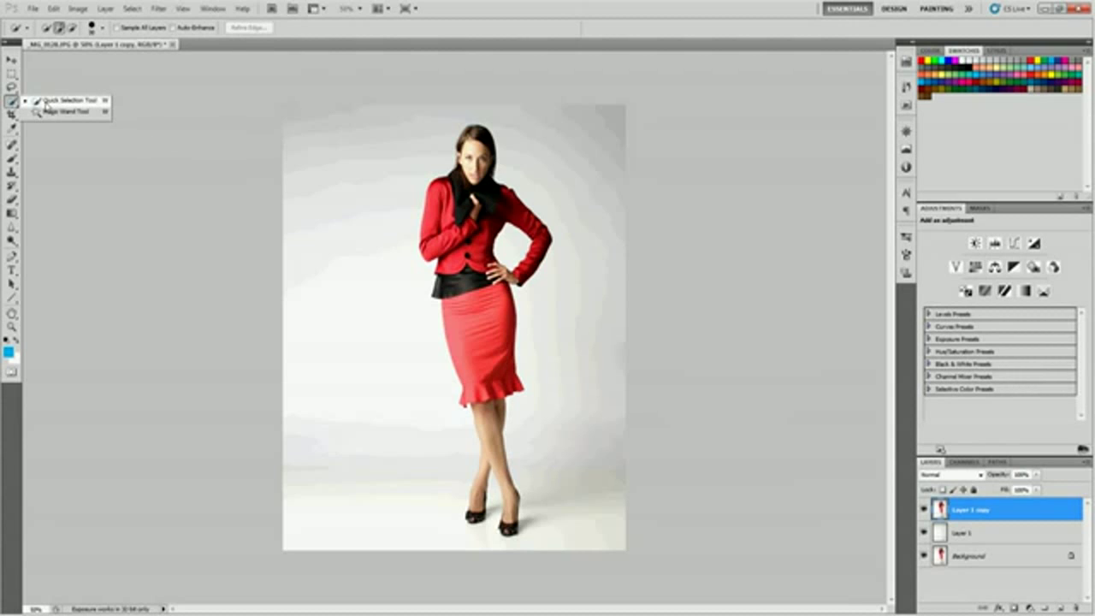
click(73, 101)
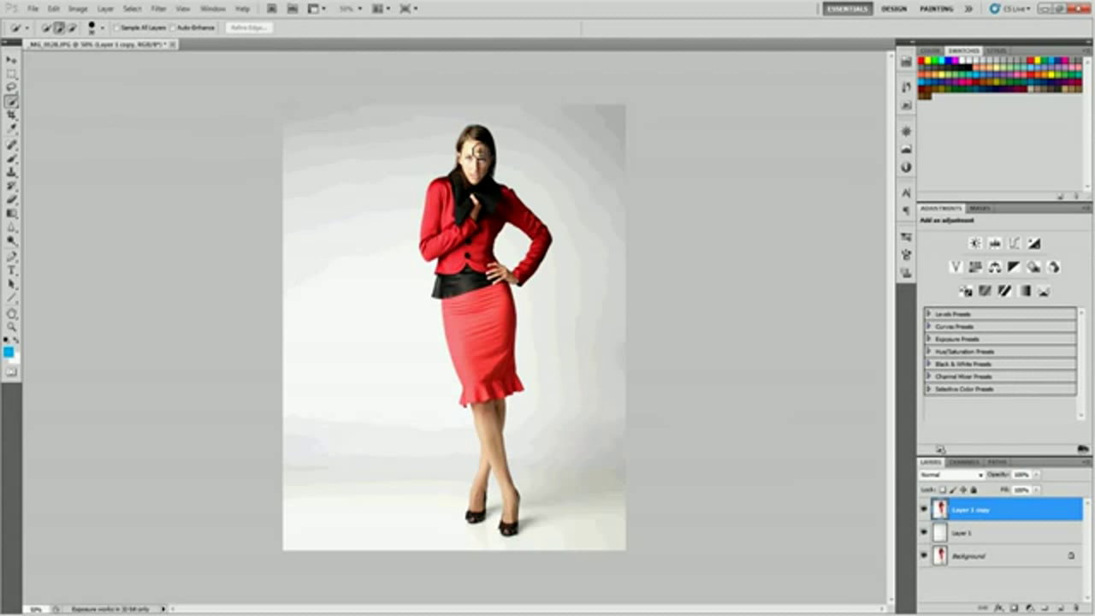
mouse_move(488, 278)
mouse_down()
mouse_move(515, 390)
mouse_move(493, 467)
mouse_up()
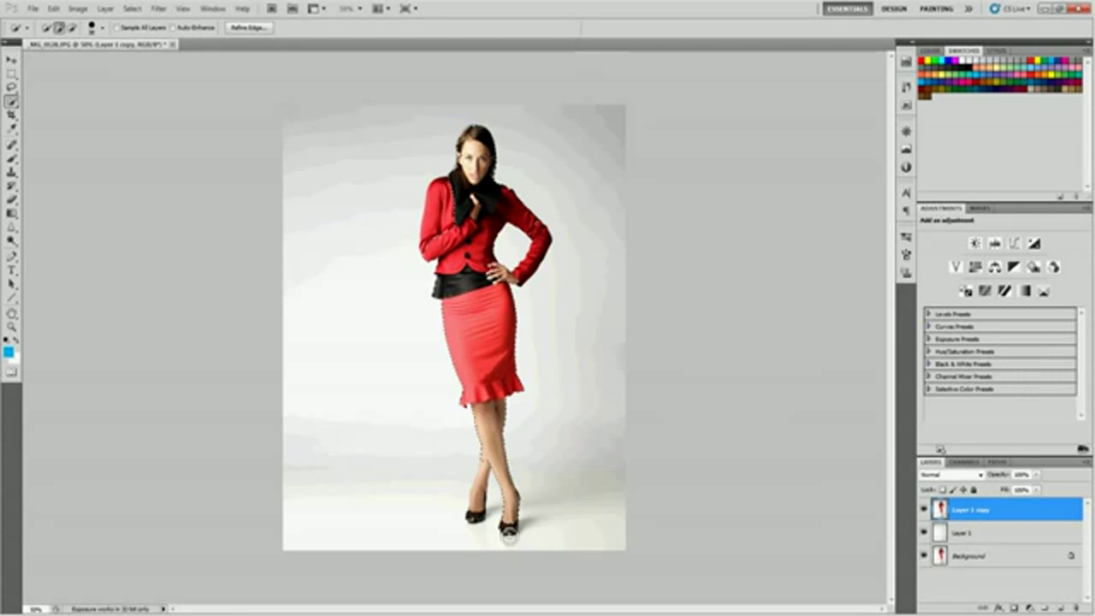
drag(482, 518, 481, 488)
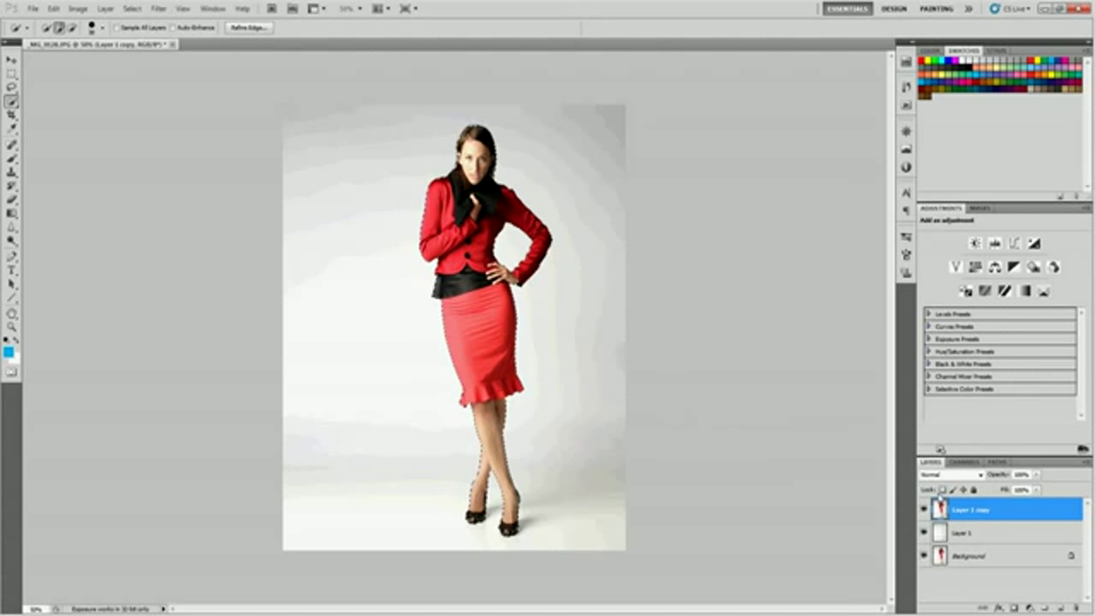
- Copy the selected woman to a new layer and check the cutout with all other layers temporarily hidden
key(ctrl+j)
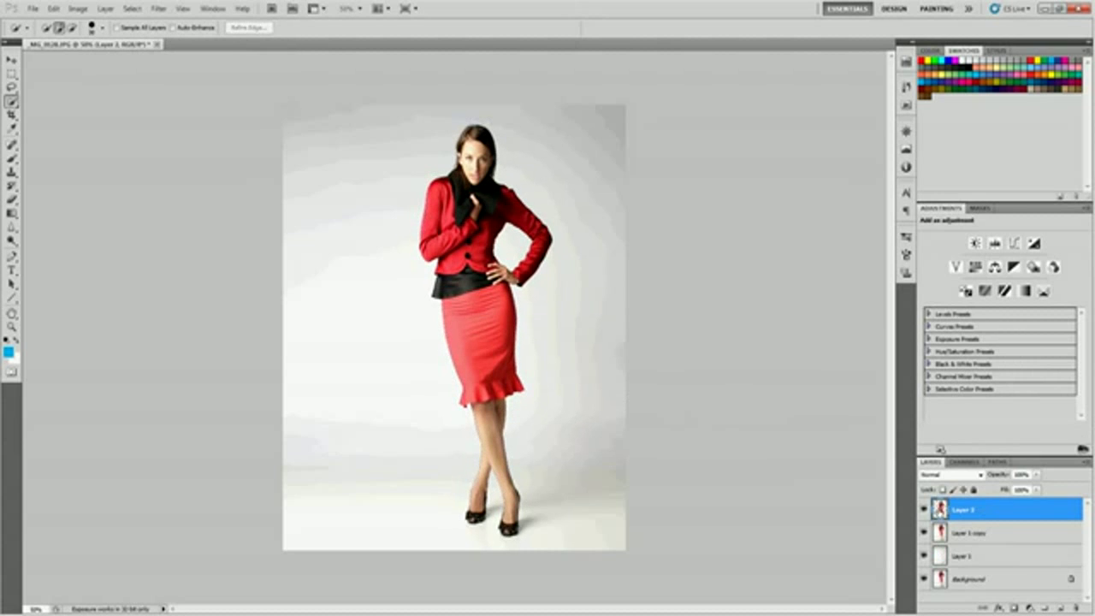
alt+click(923, 511)
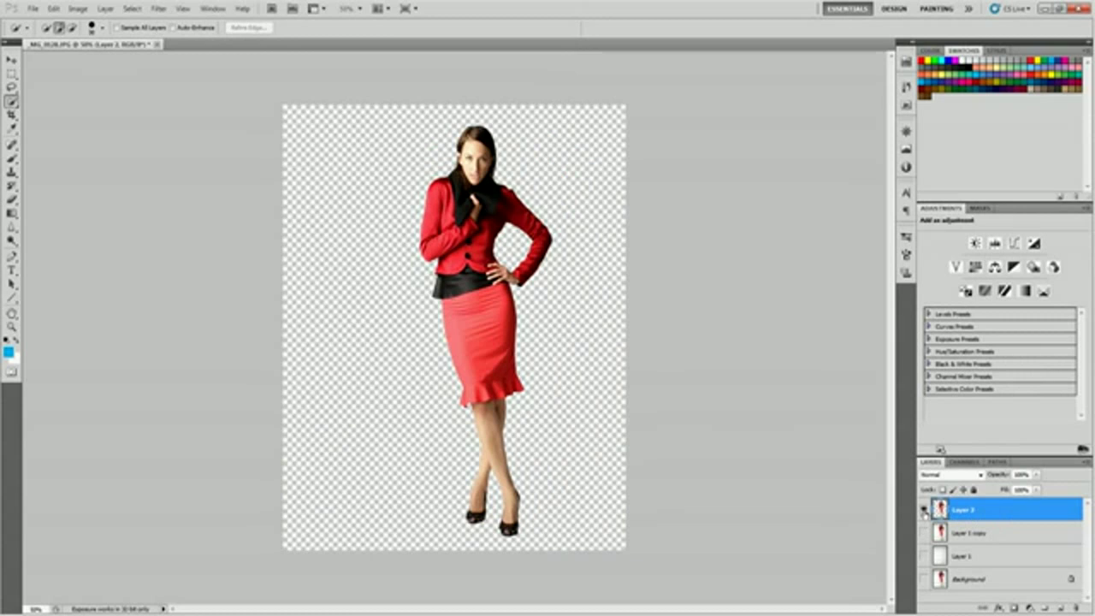
alt+click(923, 511)
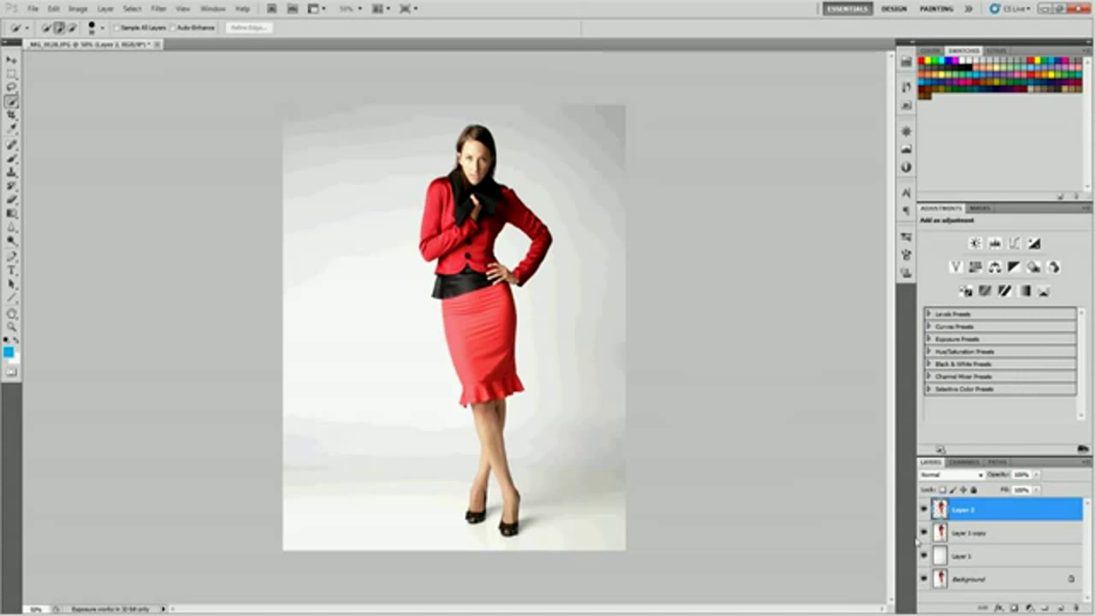
- Hide Layer 1 copy and duplicate the woman's cutout on Layer 2
click(924, 533)
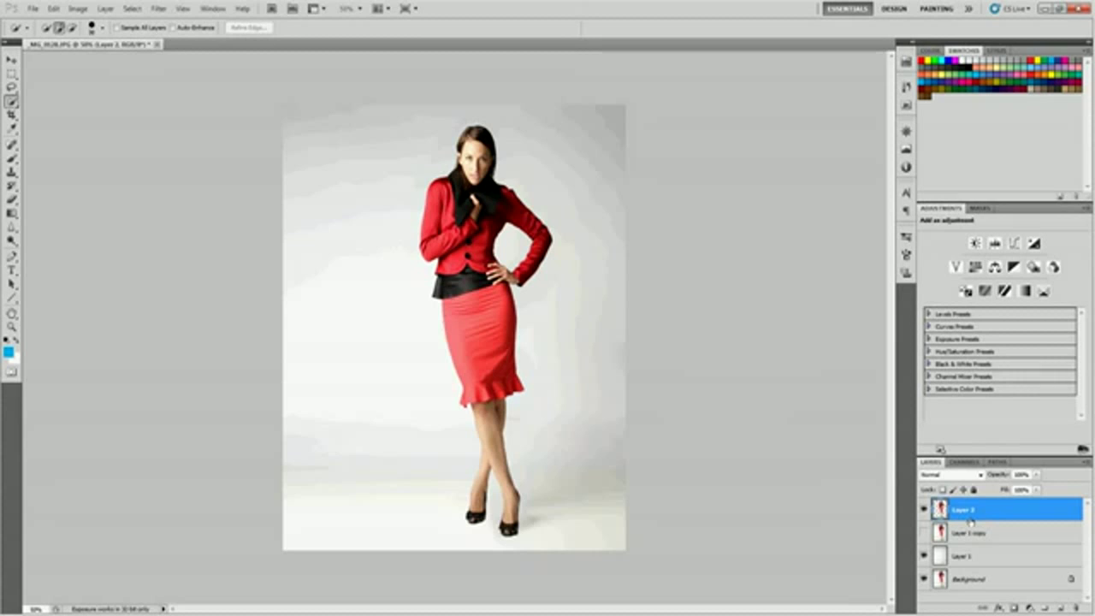
key(ctrl+j)
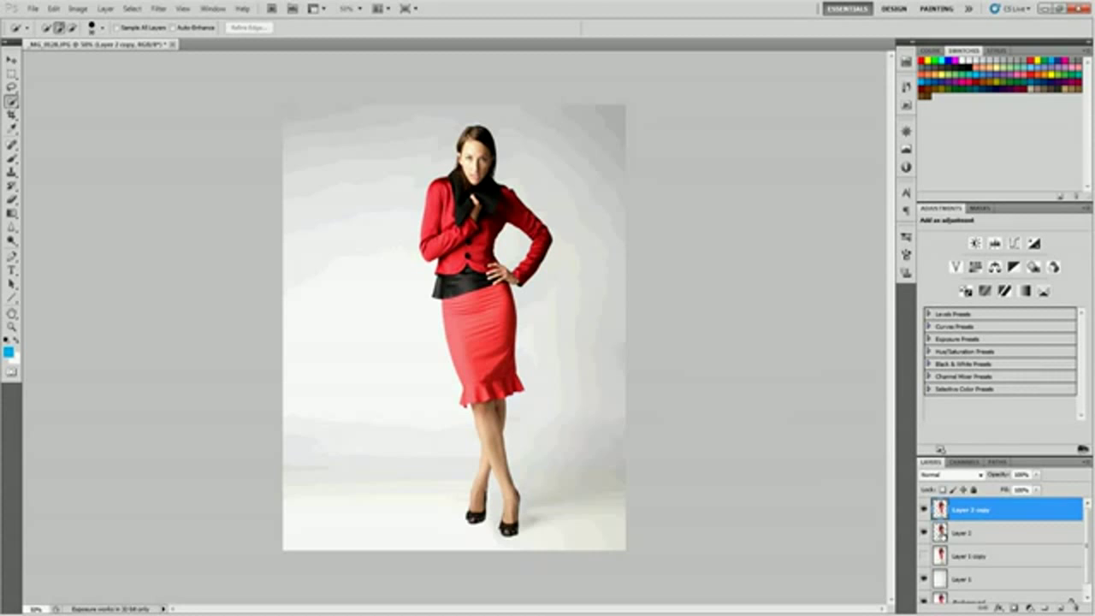
- Liquify Layer 2 with a 765 px brush, pulling the woman's head, jacket and skirt out sideways and bulging the opposite elbow and hip slightly
click(964, 536)
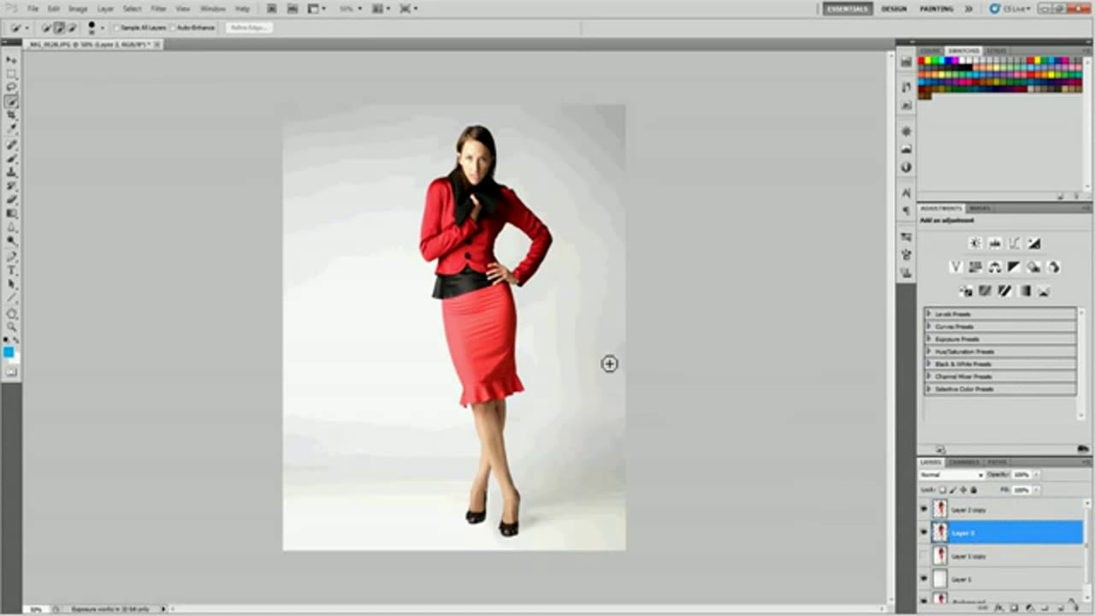
click(156, 8)
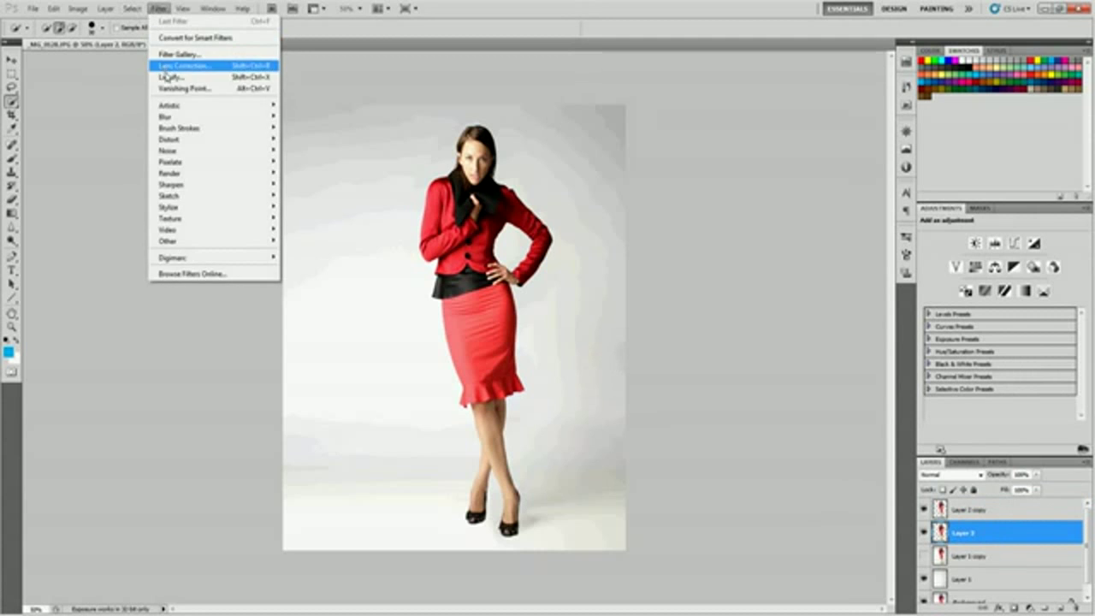
click(171, 76)
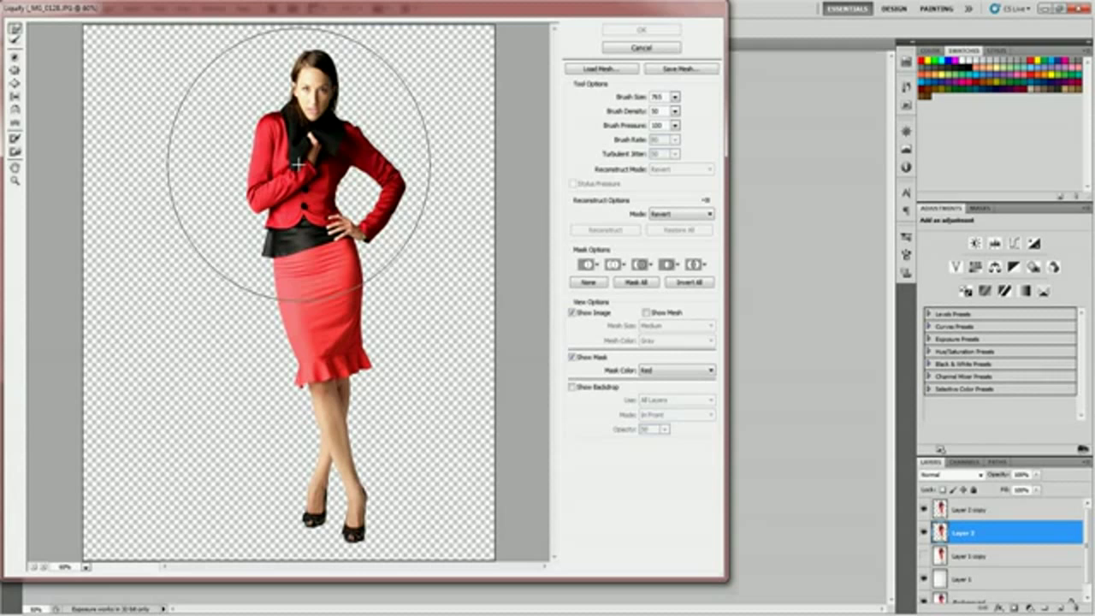
mouse_move(317, 151)
mouse_down()
mouse_move(205, 148)
mouse_move(185, 243)
mouse_move(175, 244)
mouse_move(258, 199)
mouse_move(323, 187)
mouse_move(288, 267)
mouse_move(241, 298)
mouse_move(260, 313)
mouse_move(196, 313)
mouse_up()
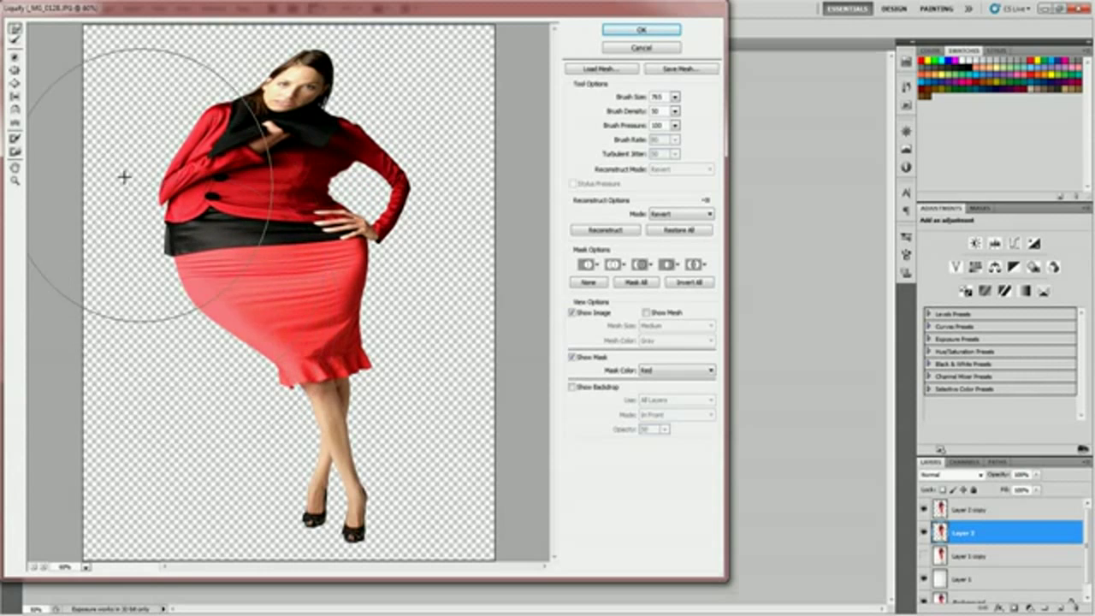
mouse_move(255, 109)
mouse_down()
mouse_move(214, 105)
mouse_move(204, 116)
mouse_up()
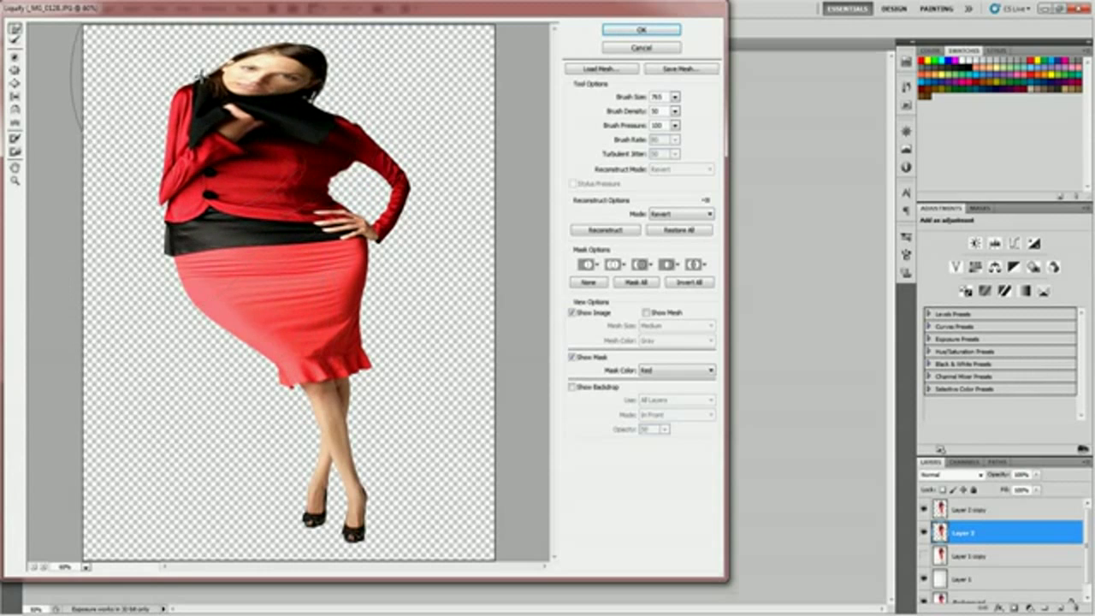
drag(181, 226, 168, 218)
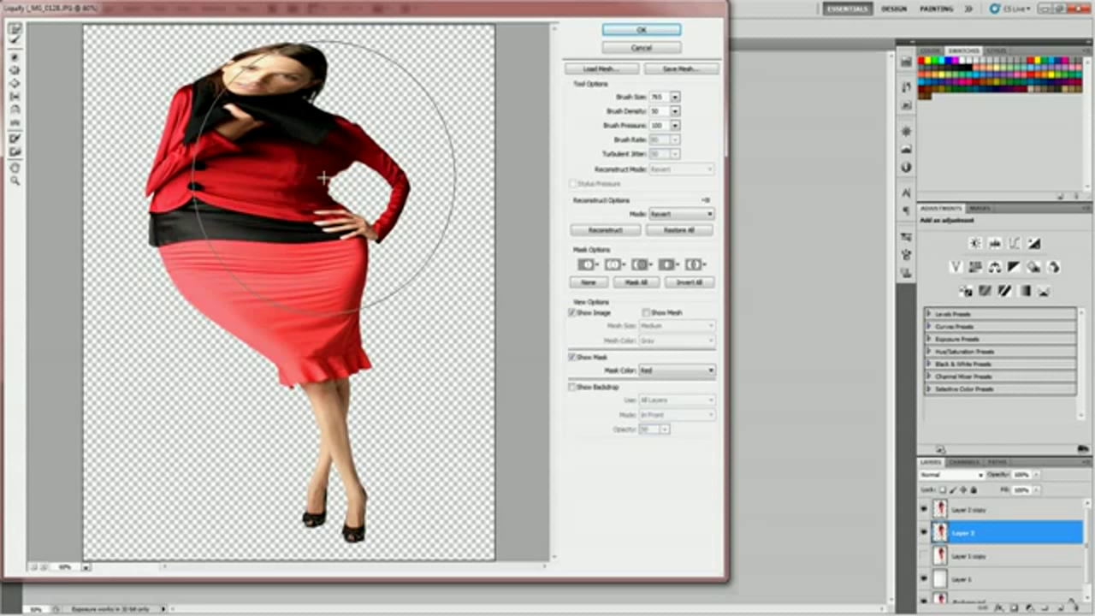
drag(325, 174, 291, 164)
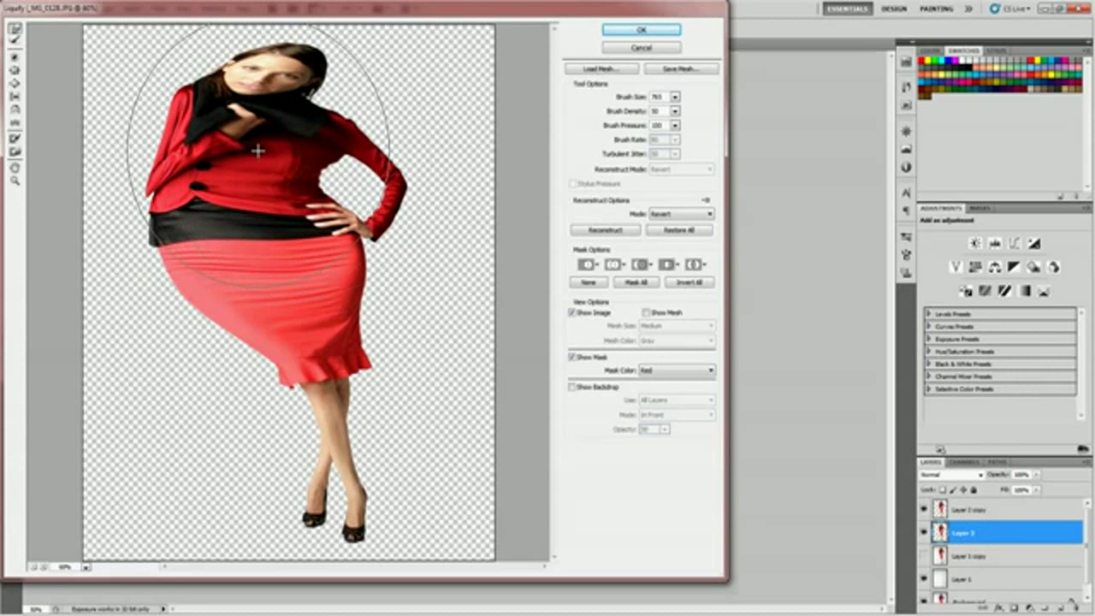
drag(231, 255, 219, 255)
drag(244, 210, 231, 199)
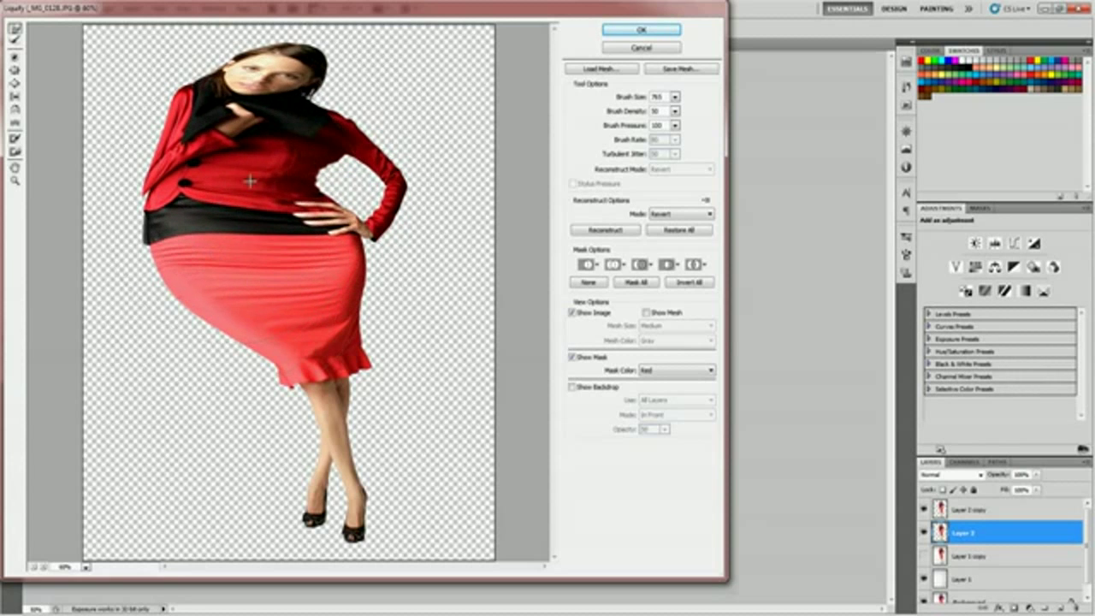
mouse_move(340, 252)
mouse_down()
mouse_move(372, 250)
mouse_move(342, 253)
mouse_up()
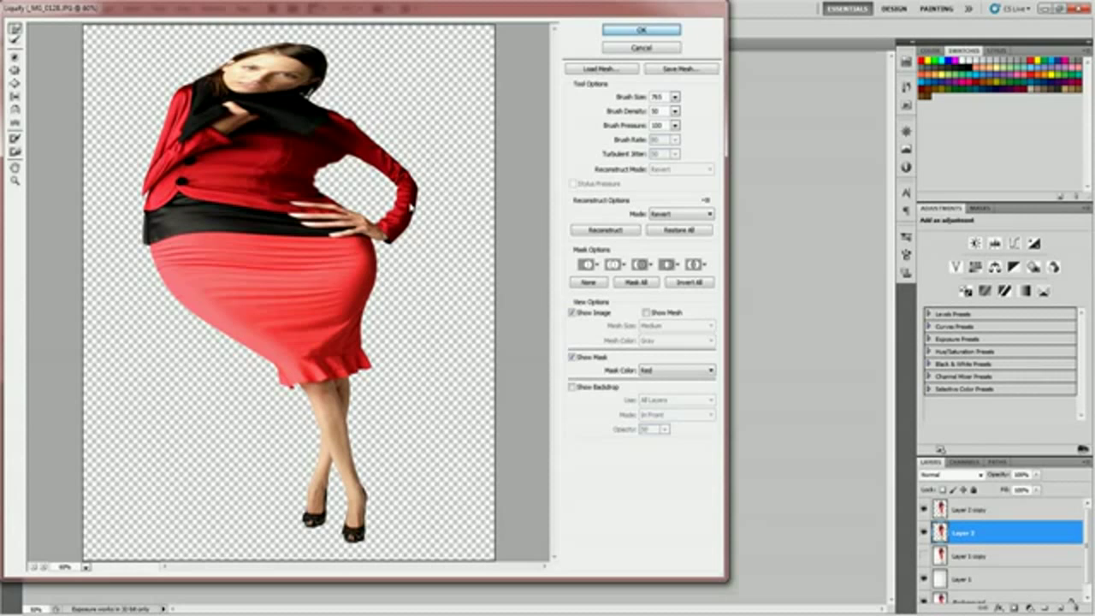
key(Return)
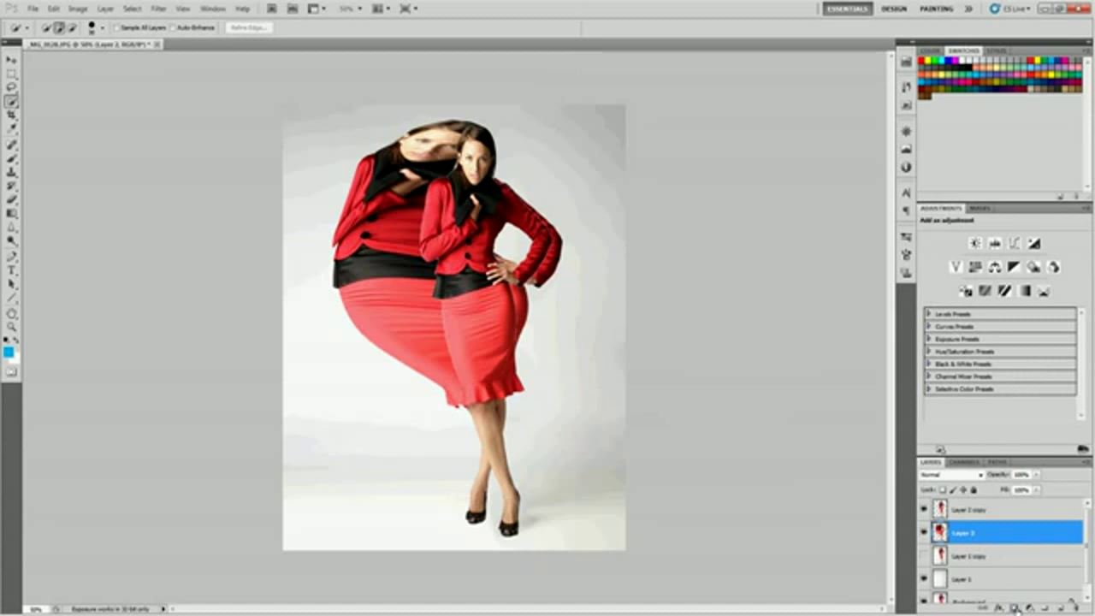
- Add an inverted, black-filled layer mask to Layer 2 and a white layer mask to Layer 2 copy
click(1014, 609)
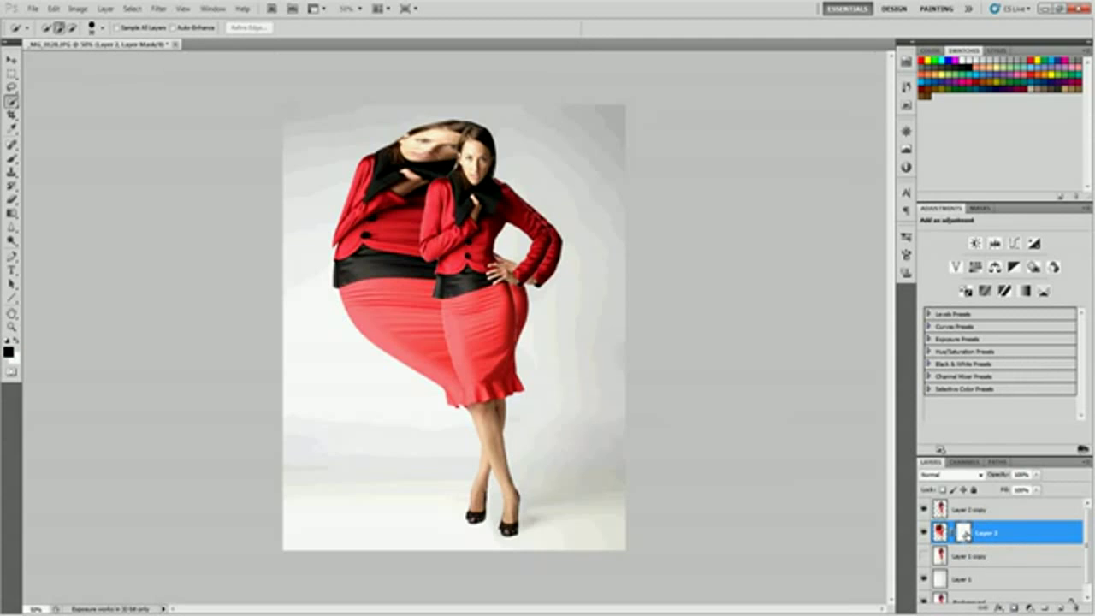
key(ctrl+i)
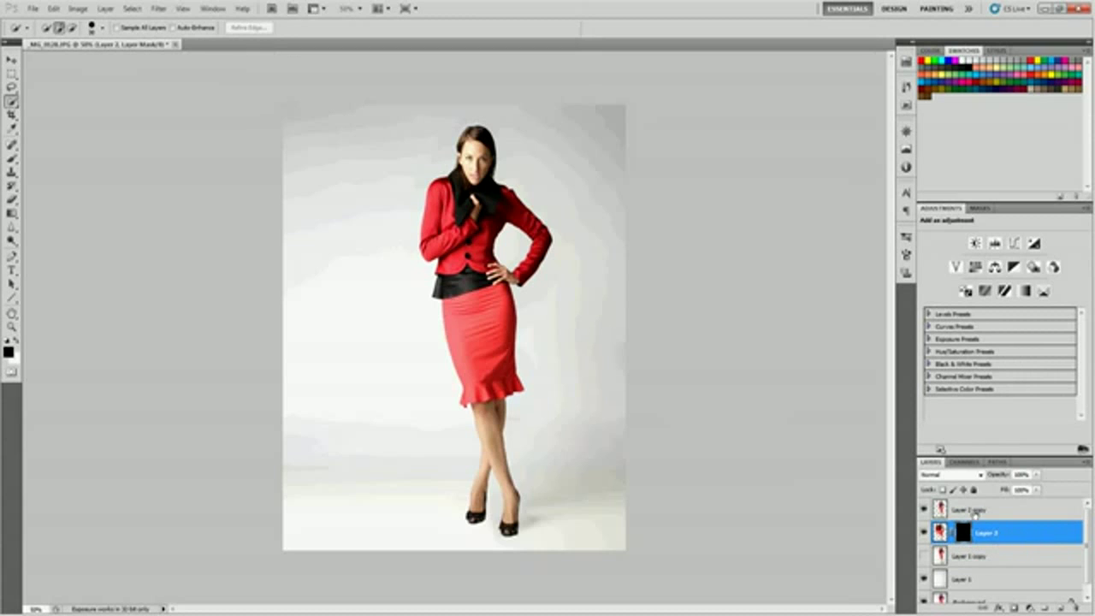
click(975, 511)
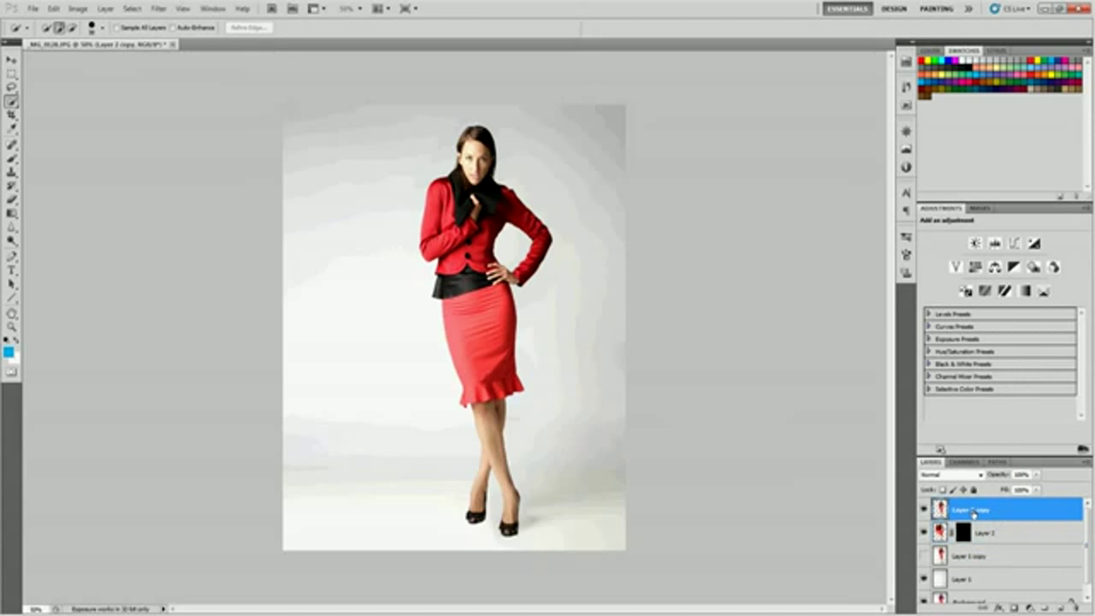
click(1015, 606)
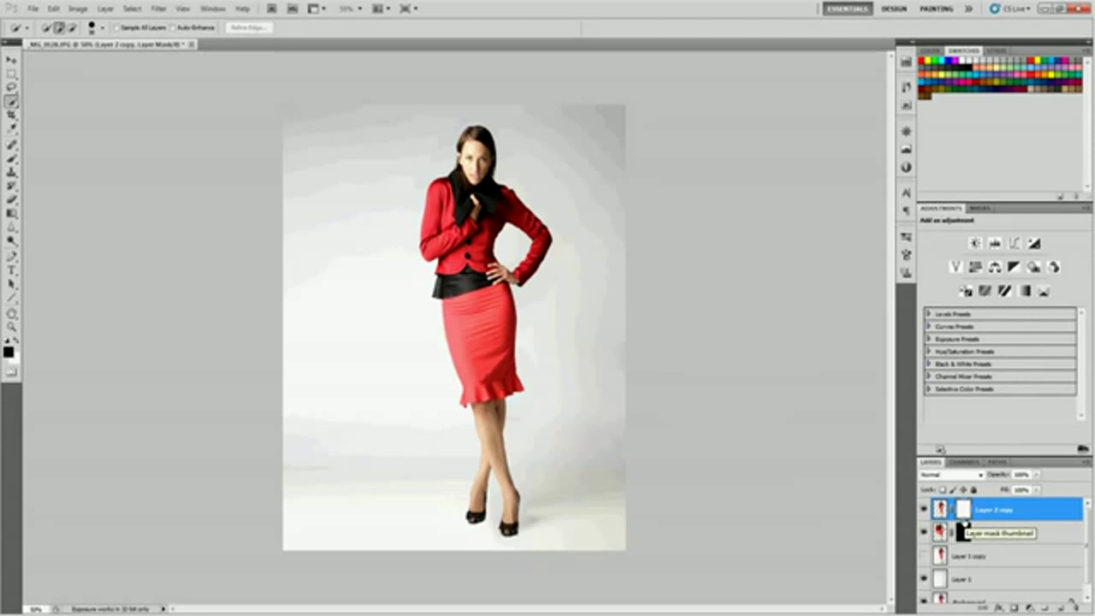
- Paint black splatter on the Layer 2 copy mask over the jacket and skirt with a scattered-dot brush, and undo the last strokes
key(b)
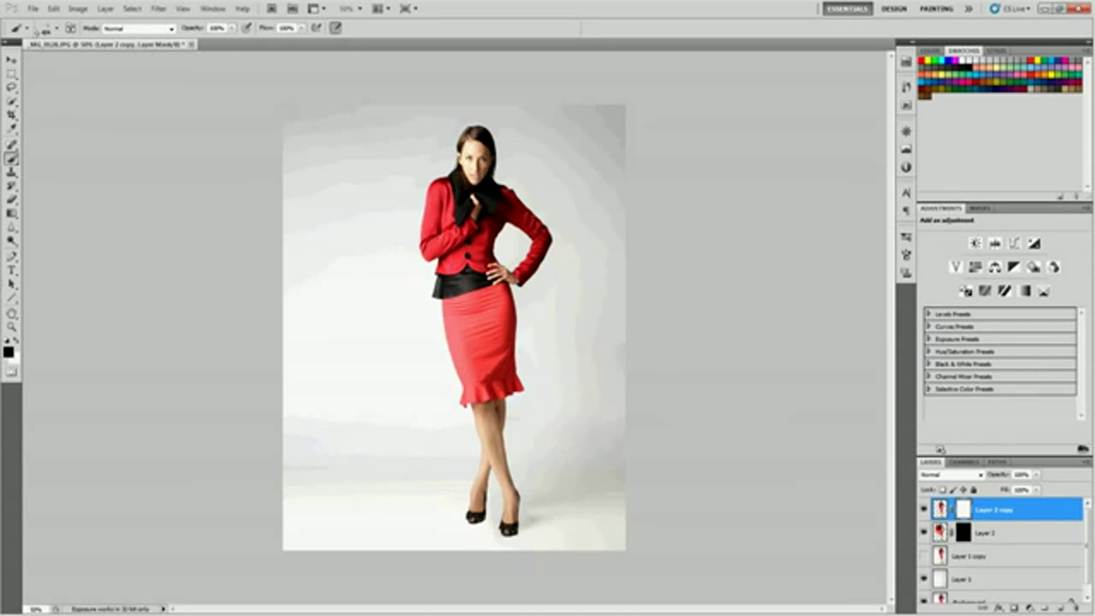
click(55, 28)
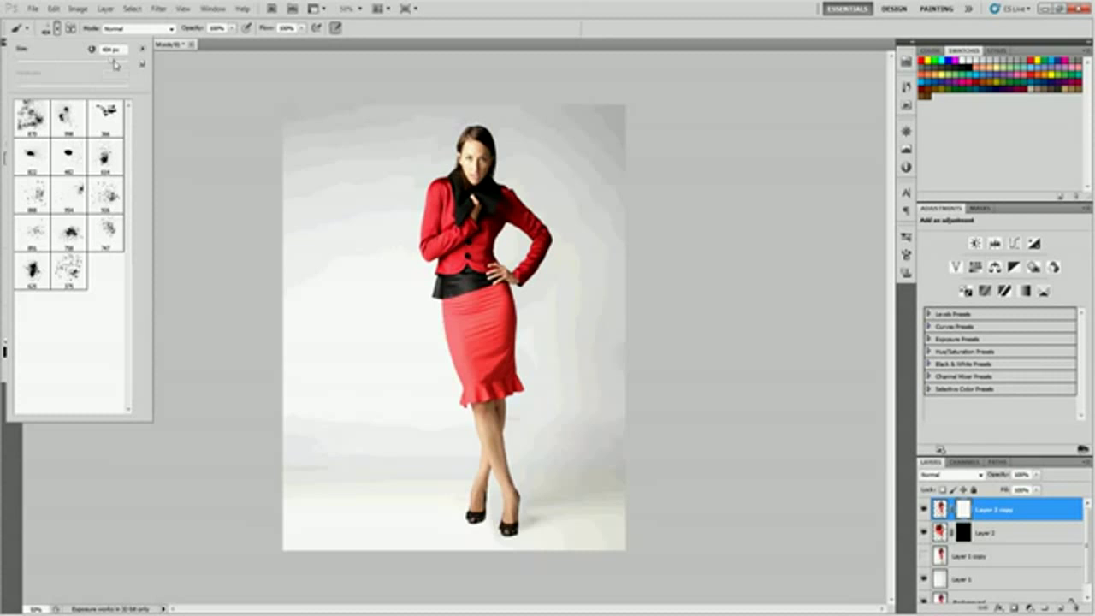
click(143, 51)
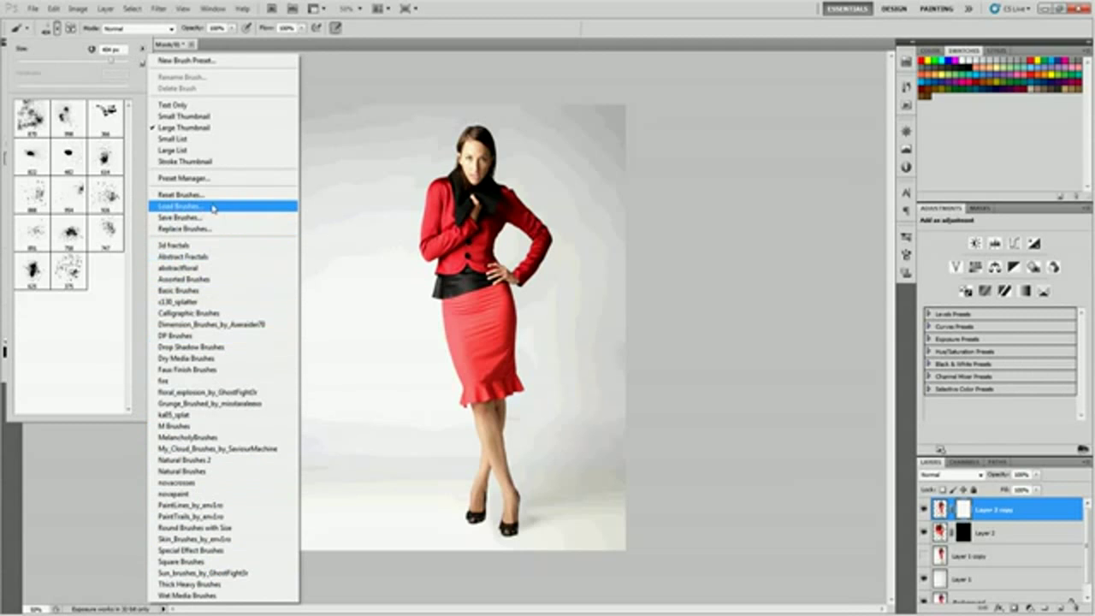
click(108, 202)
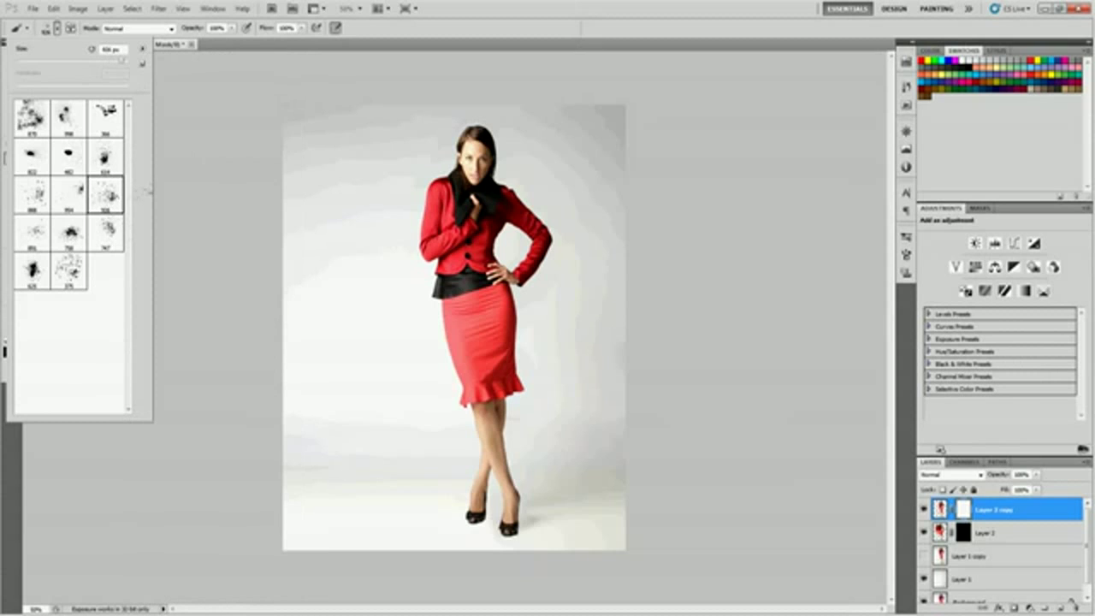
key(Return)
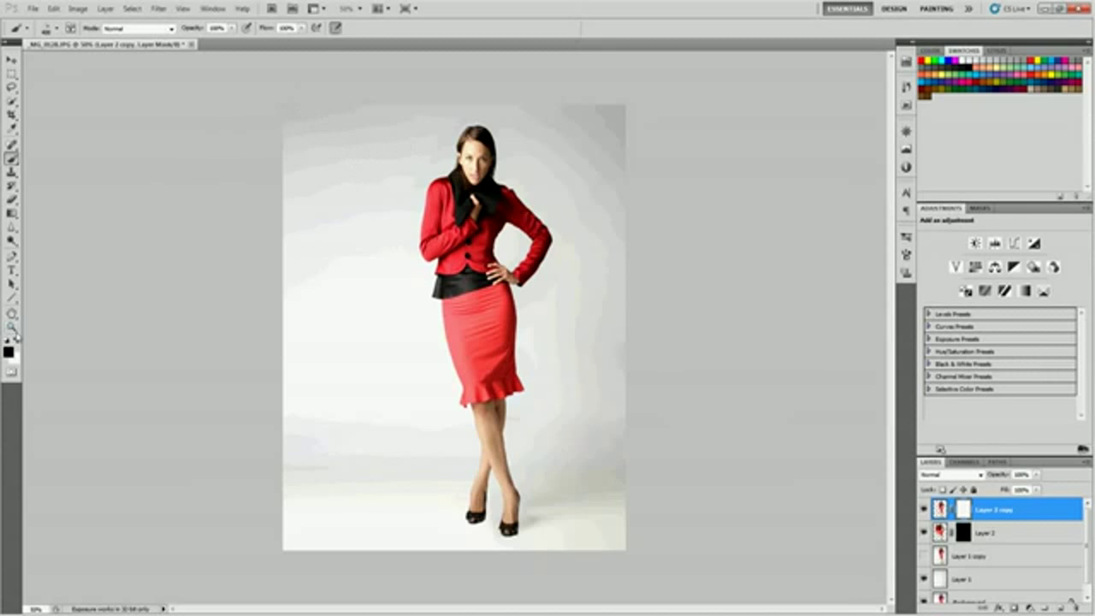
mouse_move(453, 190)
mouse_down()
mouse_move(364, 284)
mouse_move(382, 157)
mouse_move(389, 225)
mouse_move(399, 159)
mouse_move(432, 353)
mouse_move(454, 123)
mouse_up()
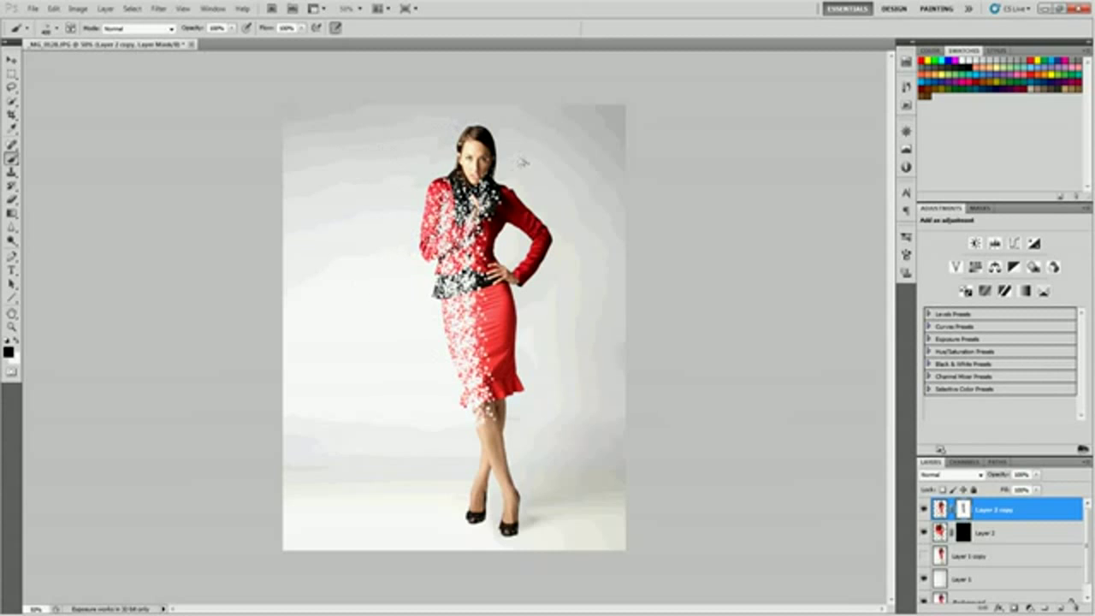
key(ctrl+alt+z)
key(ctrl+alt+z)
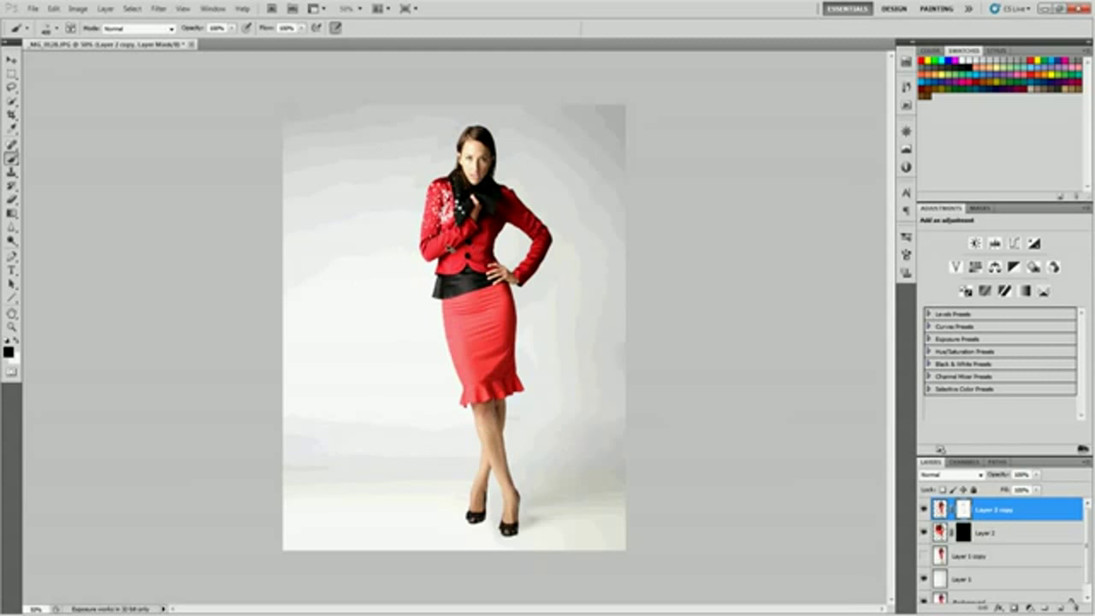
- Dab the 747 px splatter brush on the mask along the jacket sleeve and black waistband
click(56, 28)
click(107, 230)
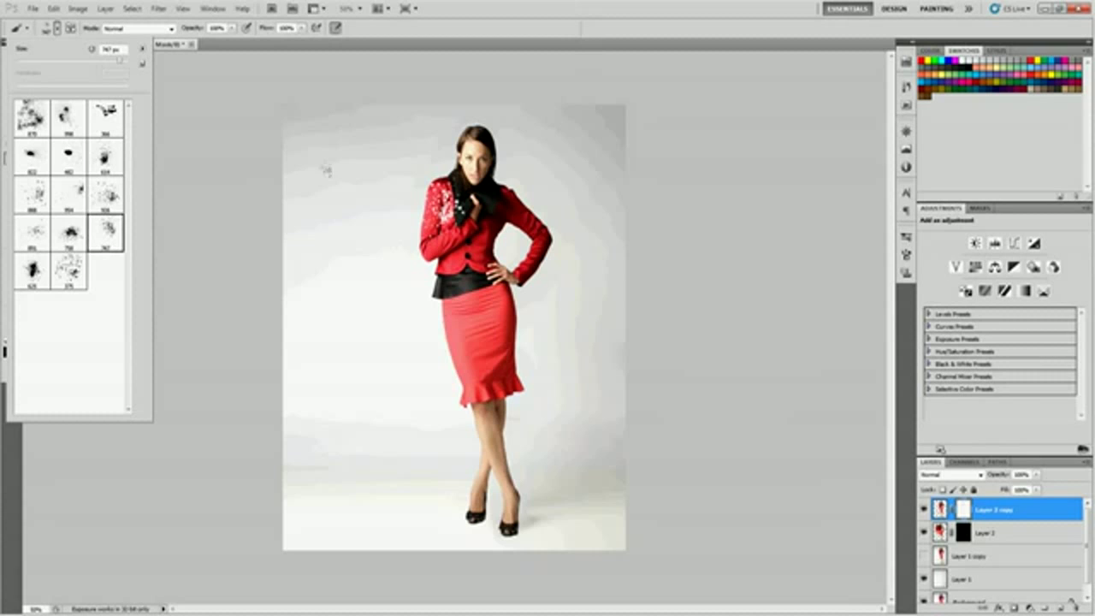
click(260, 222)
click(372, 227)
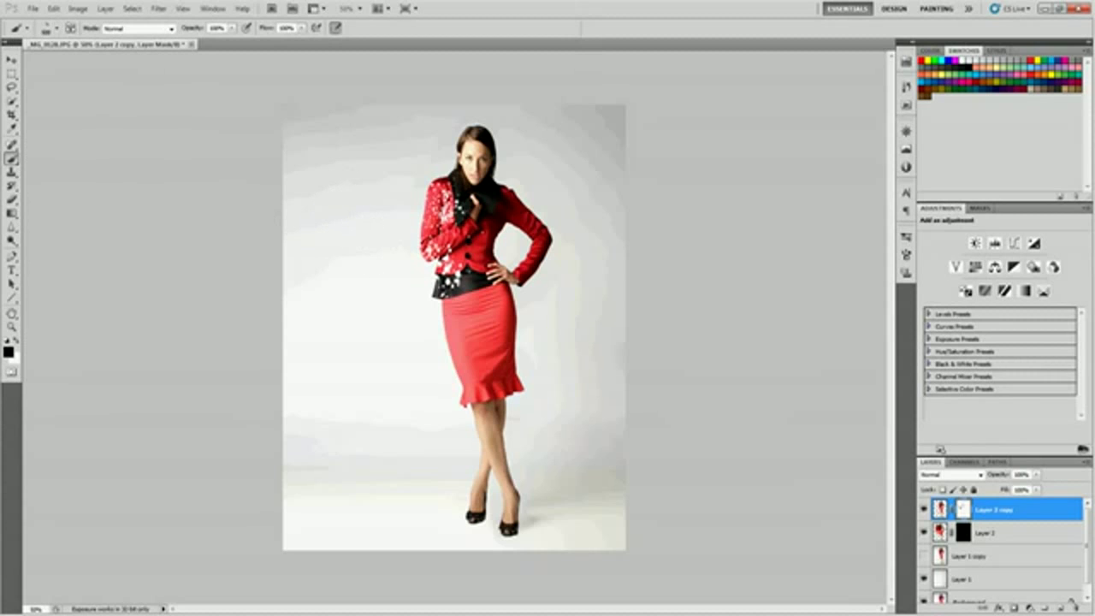
- Rotate the splatter brush tip and stamp a few more specks on the mask along the upper skirt edge
click(71, 28)
mouse_move(884, 350)
mouse_down()
mouse_move(869, 367)
mouse_move(857, 363)
mouse_up()
click(377, 302)
click(394, 321)
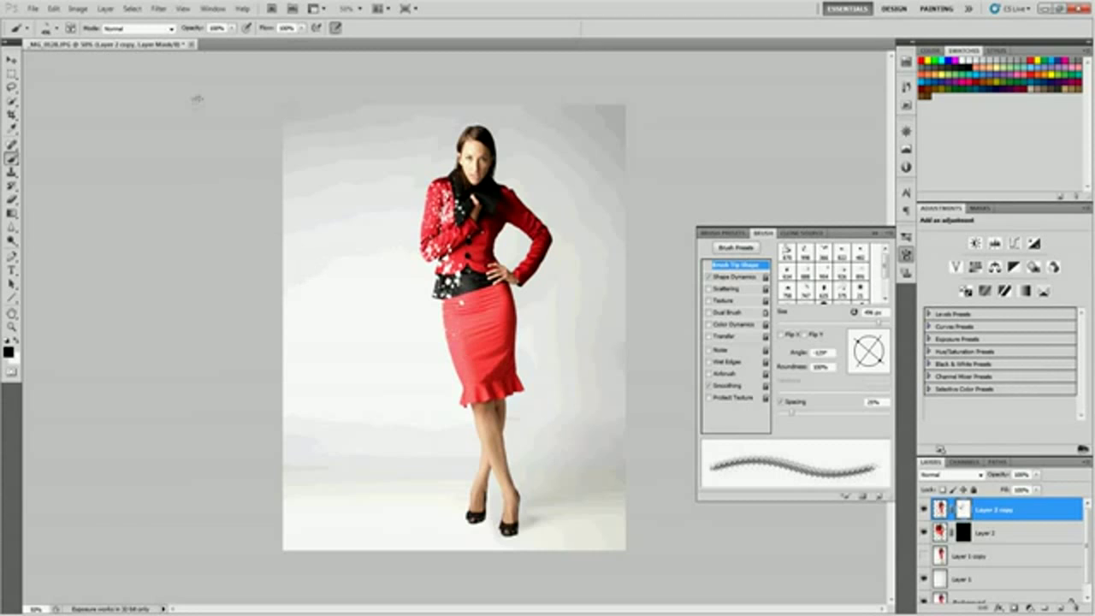
- Stamp the 888 splatter brush on the mask along the skirt's edge, rotating its tip to vary the pattern
click(56, 28)
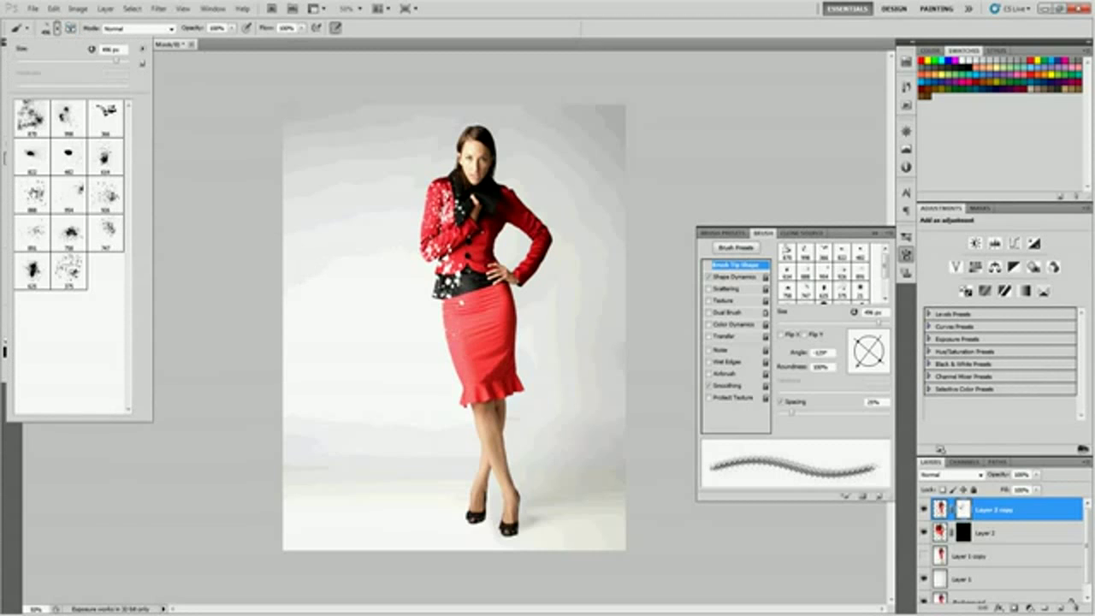
click(32, 193)
key(Return)
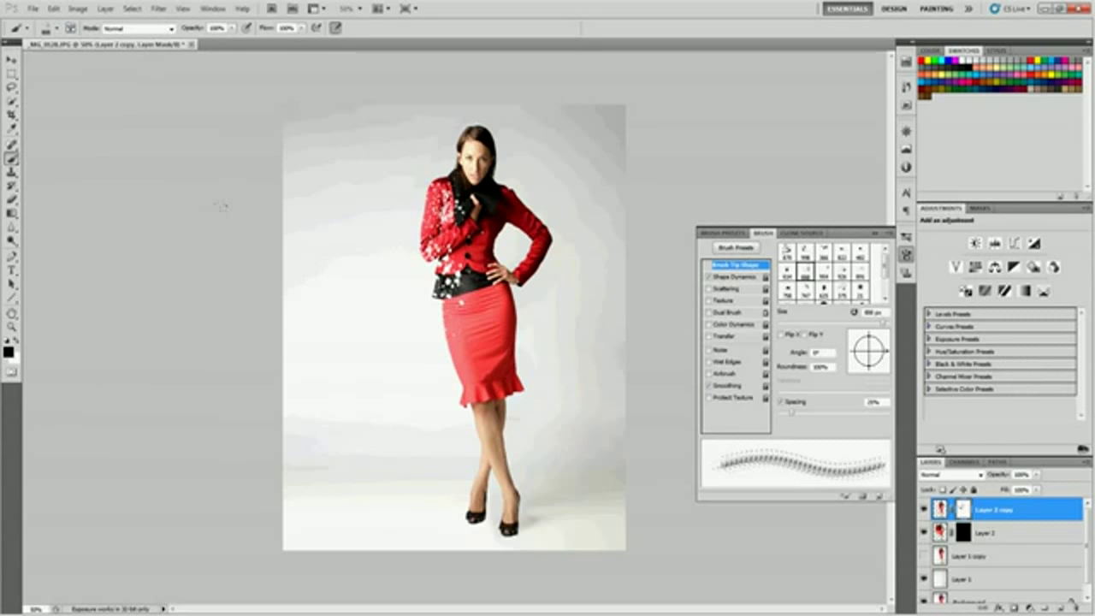
click(404, 312)
drag(878, 355, 858, 377)
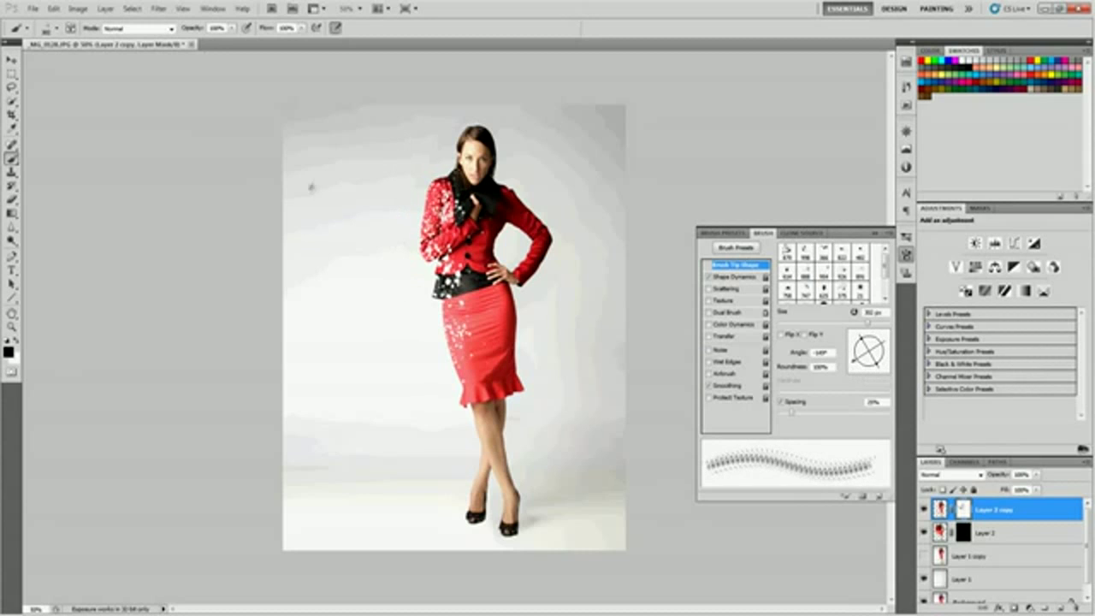
click(73, 28)
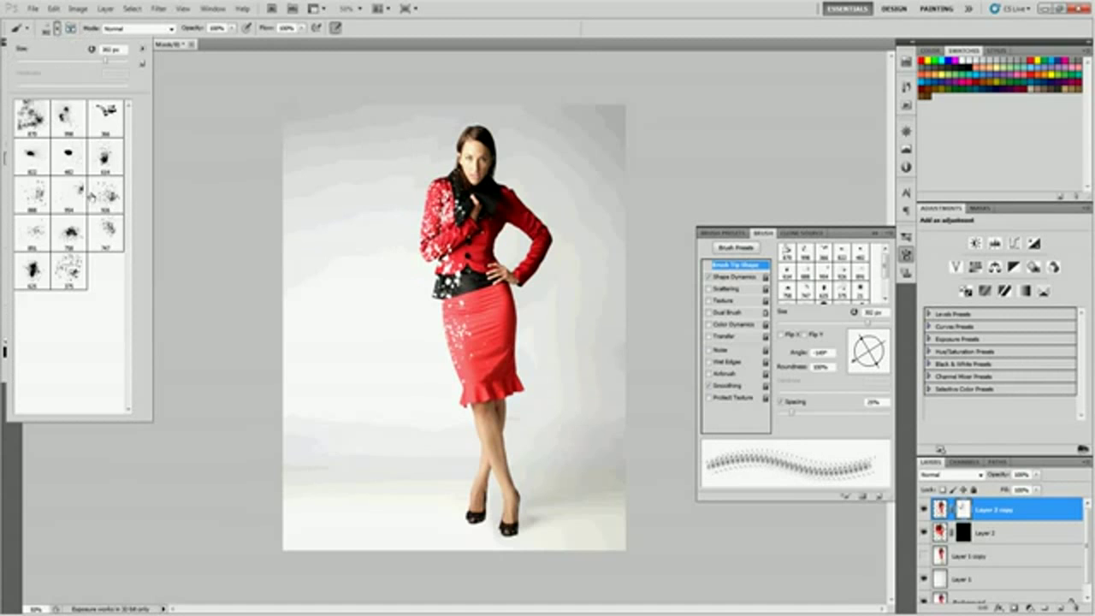
click(60, 268)
click(188, 315)
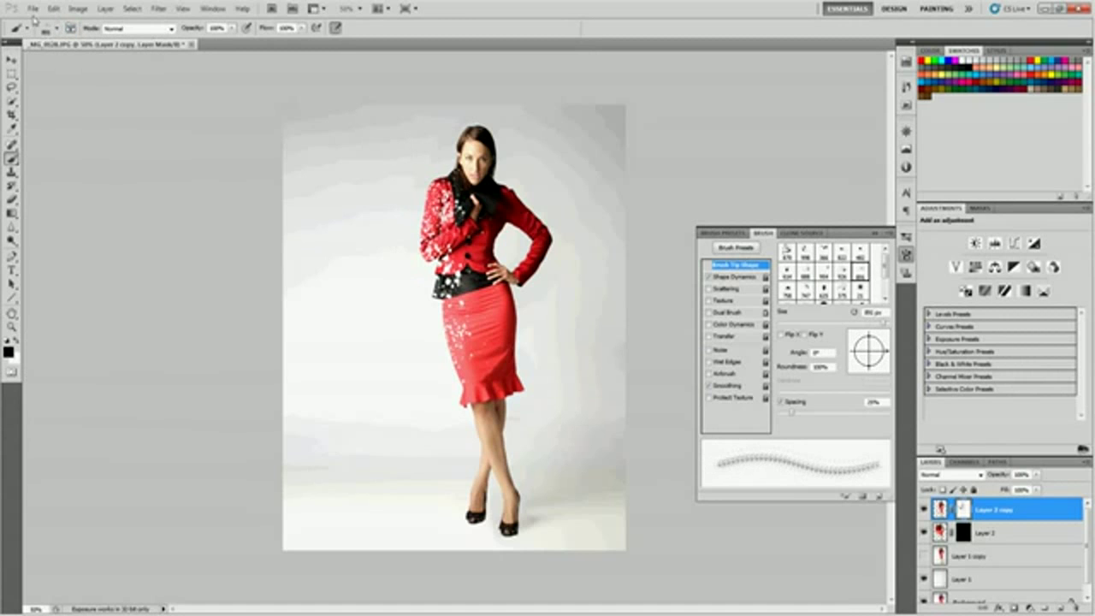
- Rotate the scattered-dot splatter brush, reduce it to 250 px and paint the mask along the skirt edge, waist, sleeve and collar
click(56, 29)
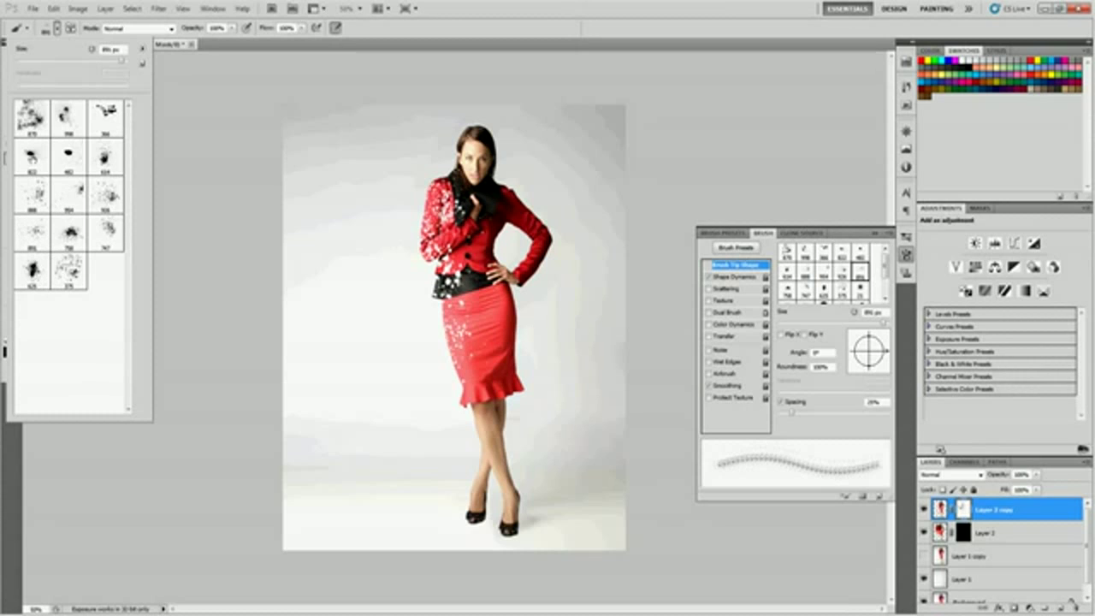
click(106, 195)
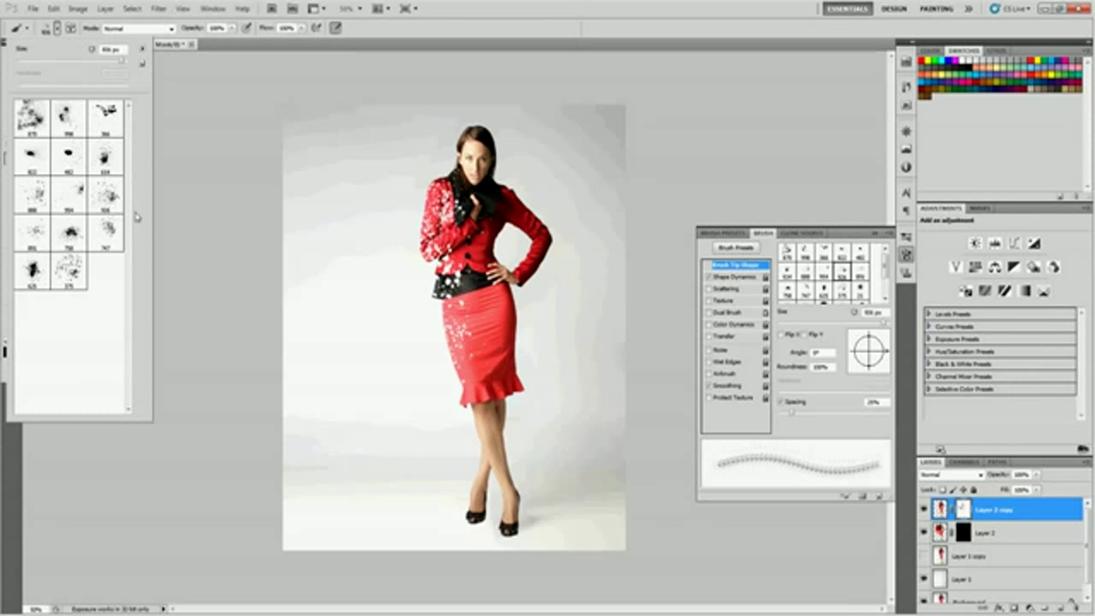
key(Return)
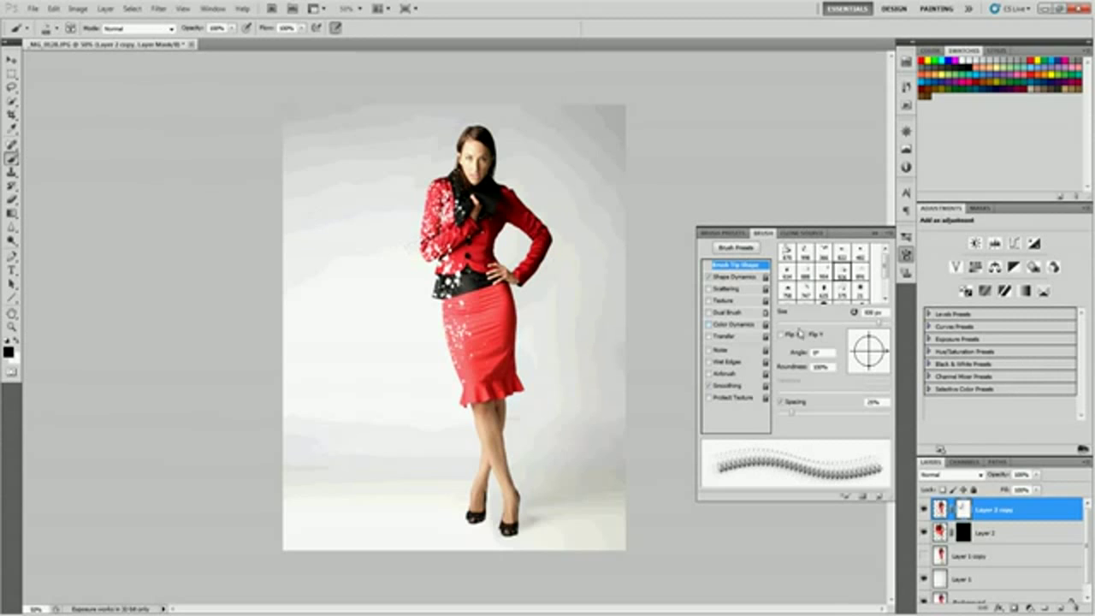
mouse_move(867, 338)
mouse_down()
mouse_move(858, 359)
mouse_move(856, 350)
mouse_up()
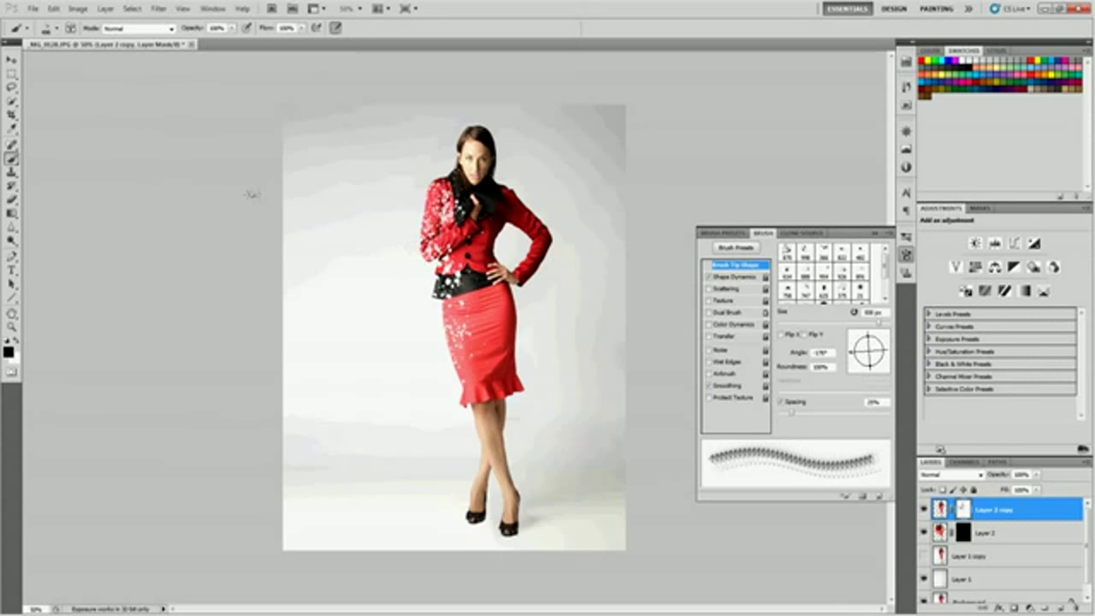
key([)
key([)
mouse_move(425, 280)
mouse_down()
mouse_move(416, 237)
mouse_move(437, 138)
mouse_move(412, 204)
mouse_move(416, 163)
mouse_move(421, 171)
mouse_move(434, 143)
mouse_up()
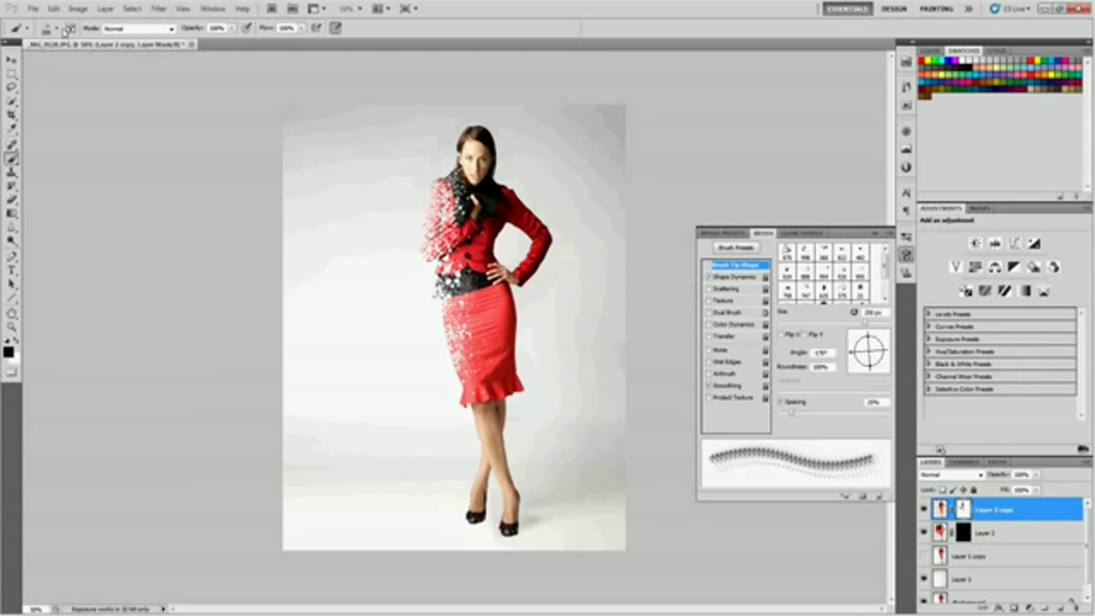
- Choose the 614 splatter brush, reduce it to 250 px and stamp the mask along the jacket's shoulder, sleeve and collar edge
click(64, 30)
double_click(131, 175)
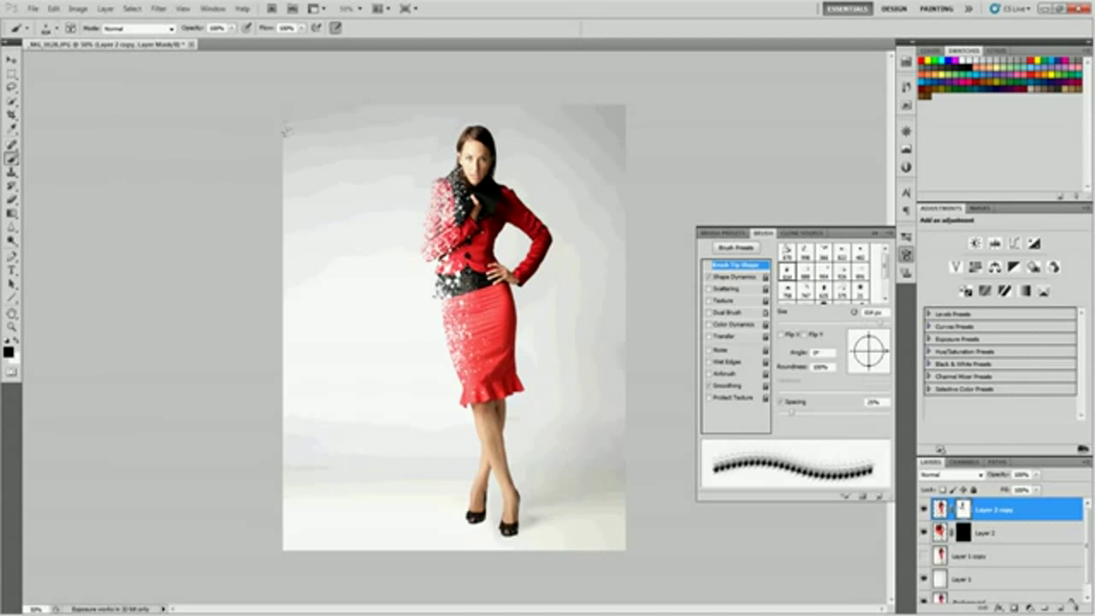
key(bracketleft)
key(bracketleft)
key(bracketleft)
key(bracketleft)
key(bracketleft)
key(bracketleft)
key(bracketleft)
key(bracketleft)
click(410, 211)
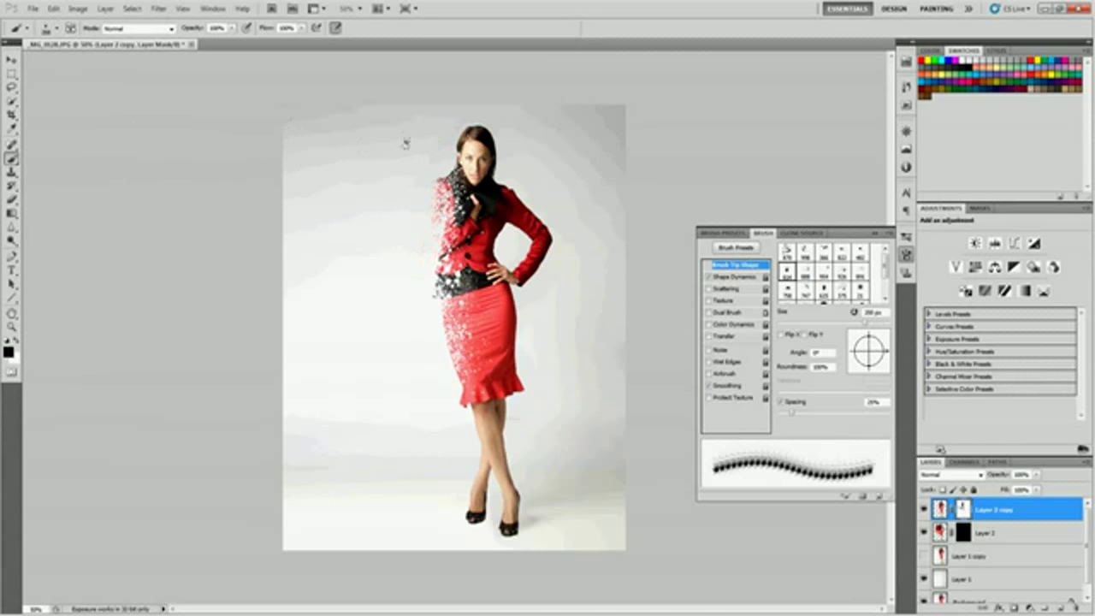
drag(416, 184, 416, 196)
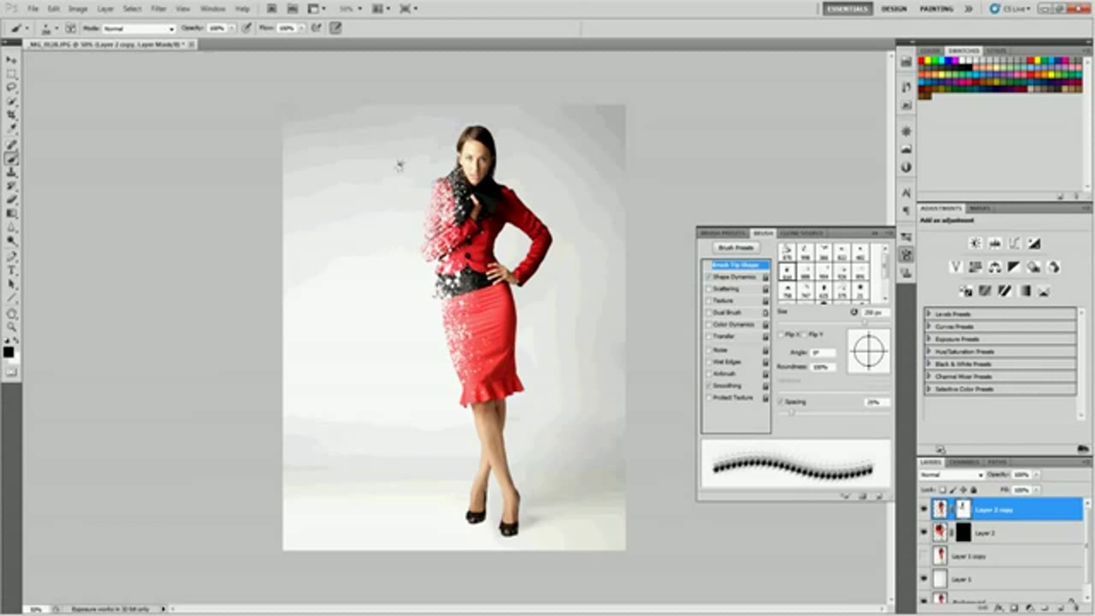
click(426, 156)
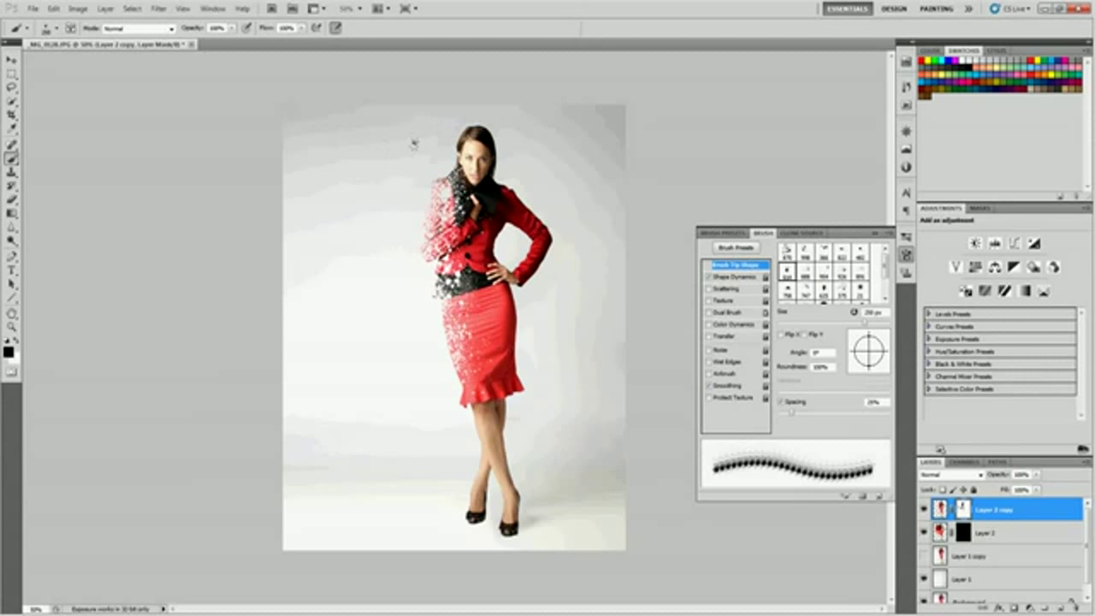
- Target Layer 2's black mask with the Brush tool and make white the foreground color
key(z)
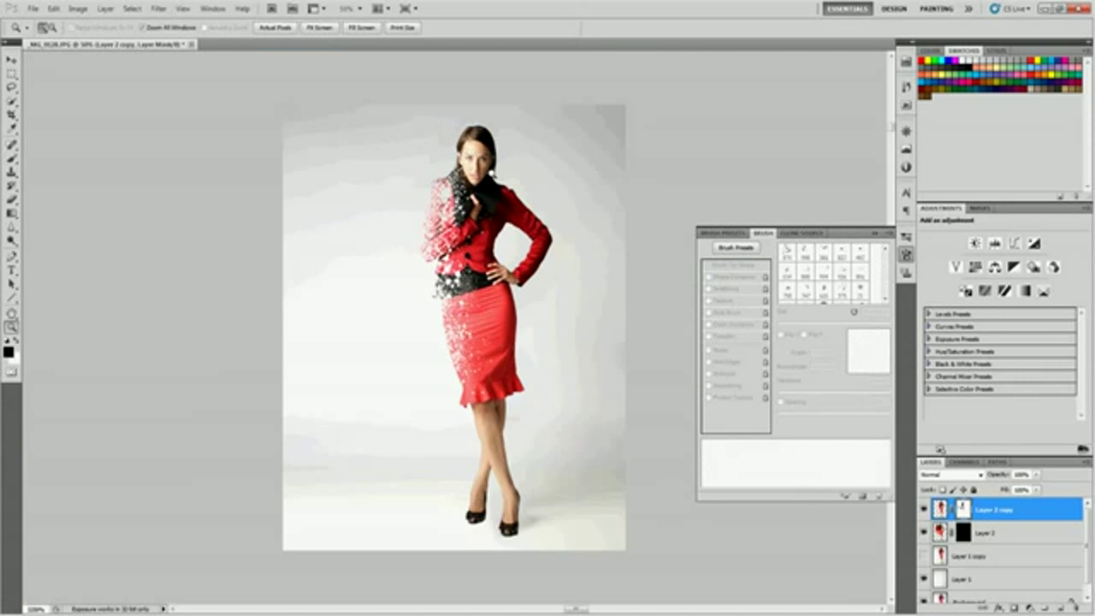
click(477, 156)
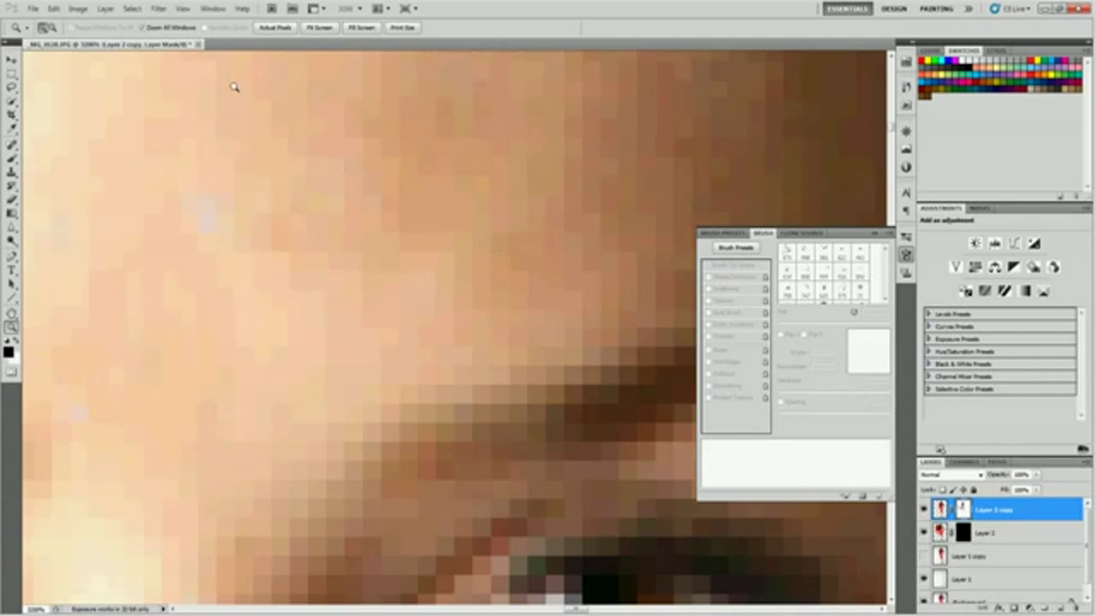
key(ctrl+0)
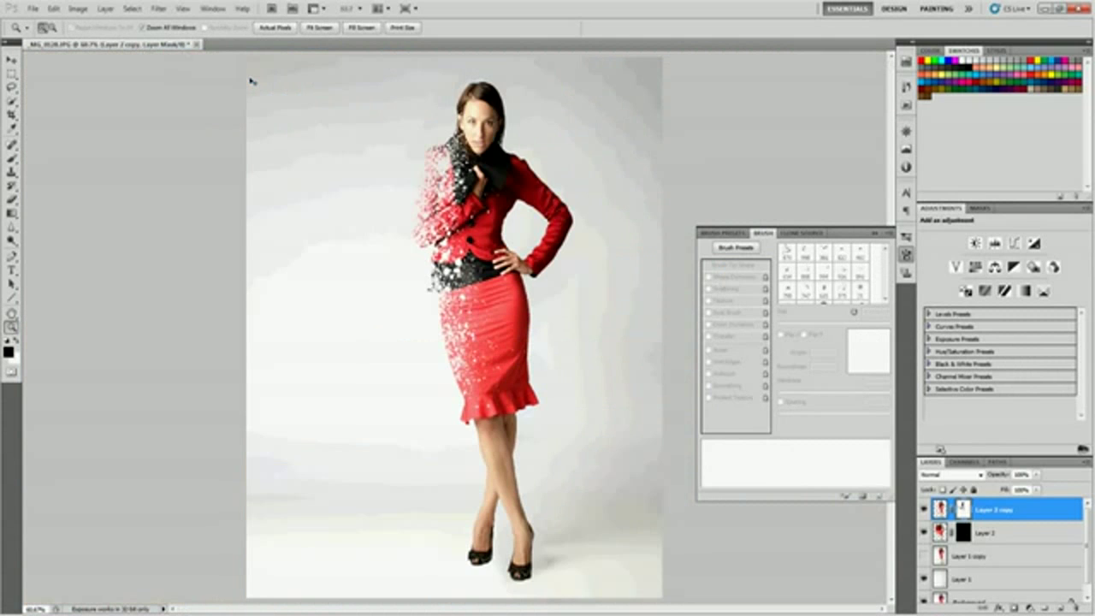
click(456, 162)
click(507, 325)
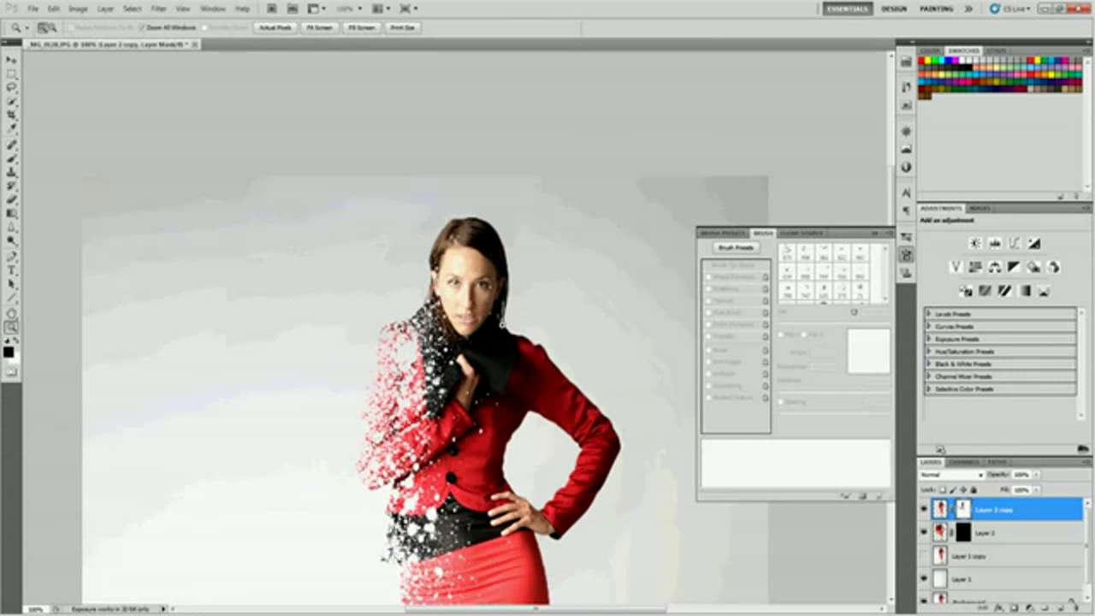
drag(542, 368, 577, 214)
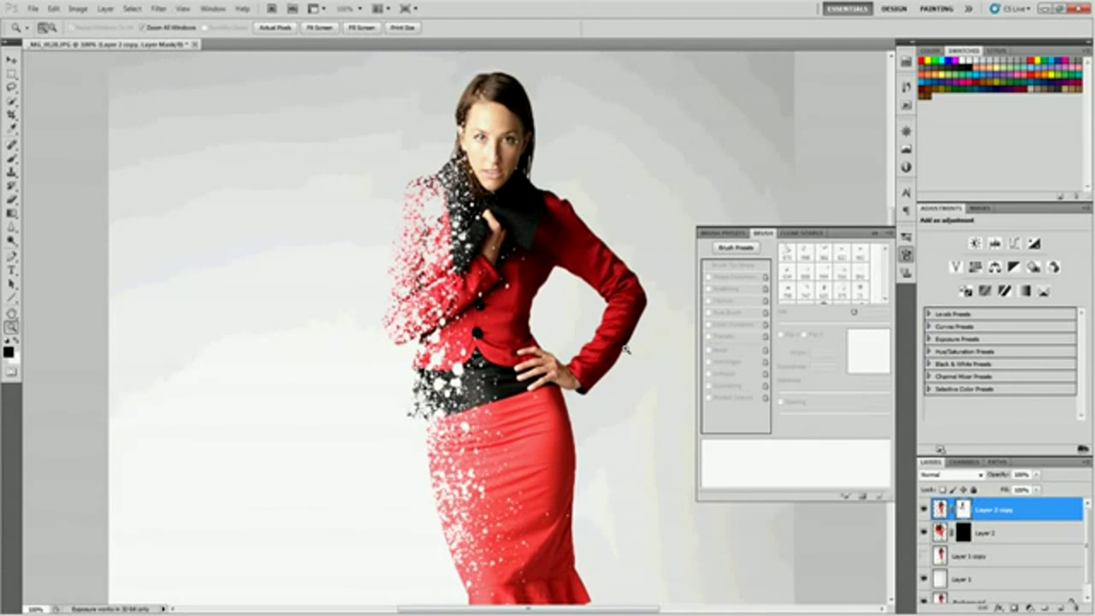
click(963, 534)
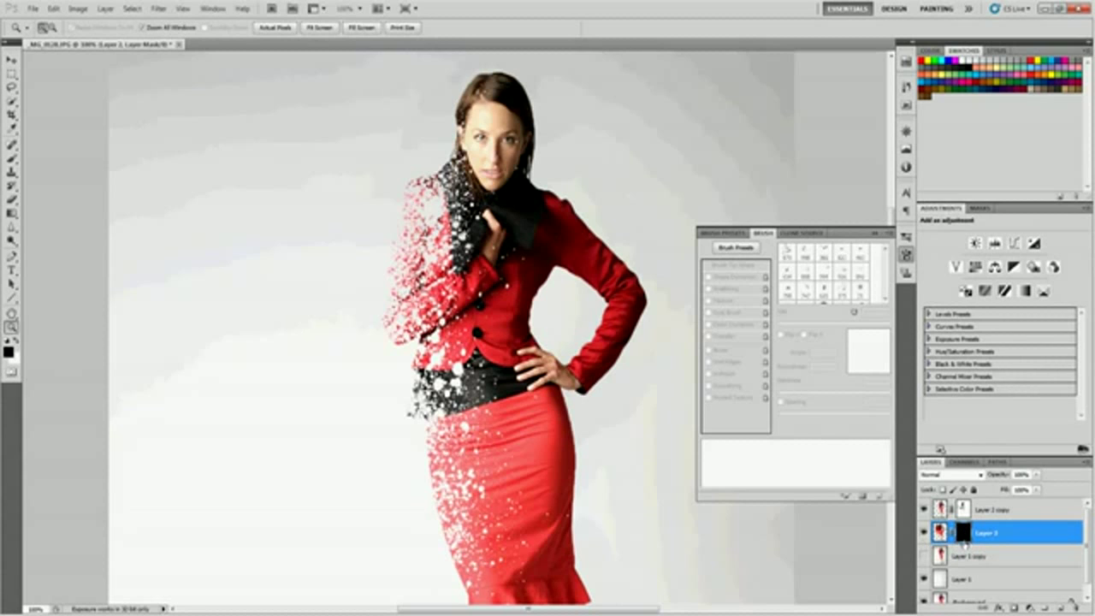
key(b)
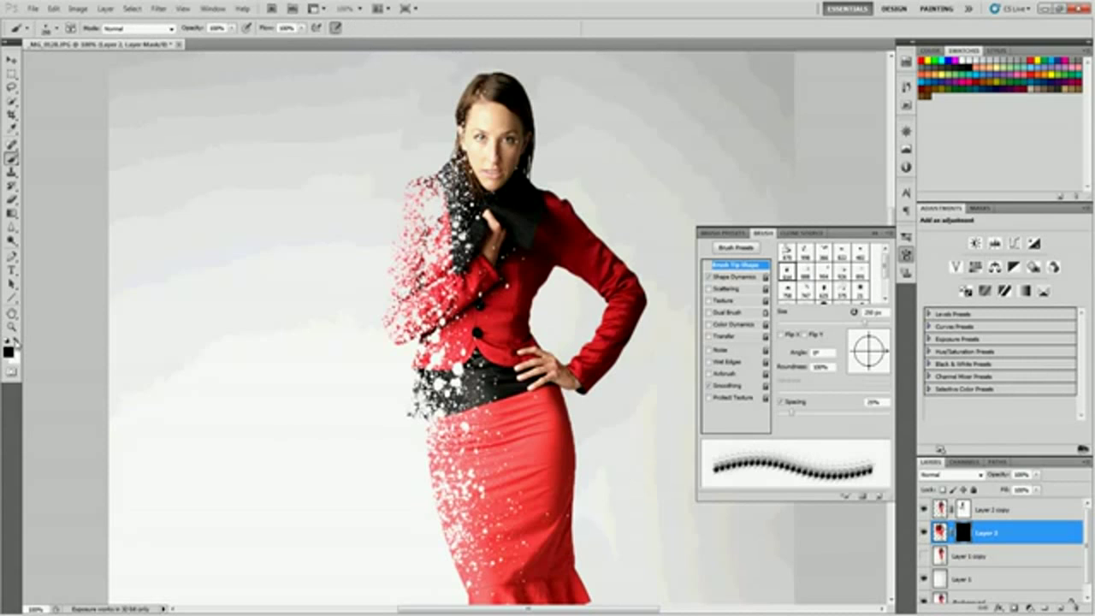
key(x)
- Stamp the 747 splatter brush in white at about 300 px on Layer 2's mask beside the shoulder and upper sleeve, rotating its tip between stamps
click(344, 144)
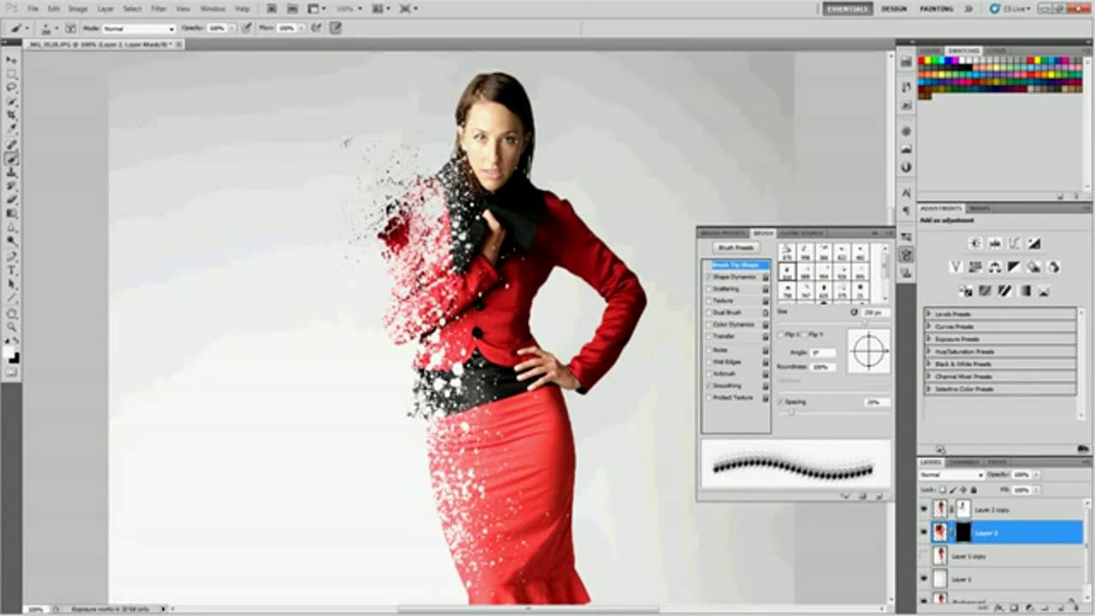
key(ctrl+z)
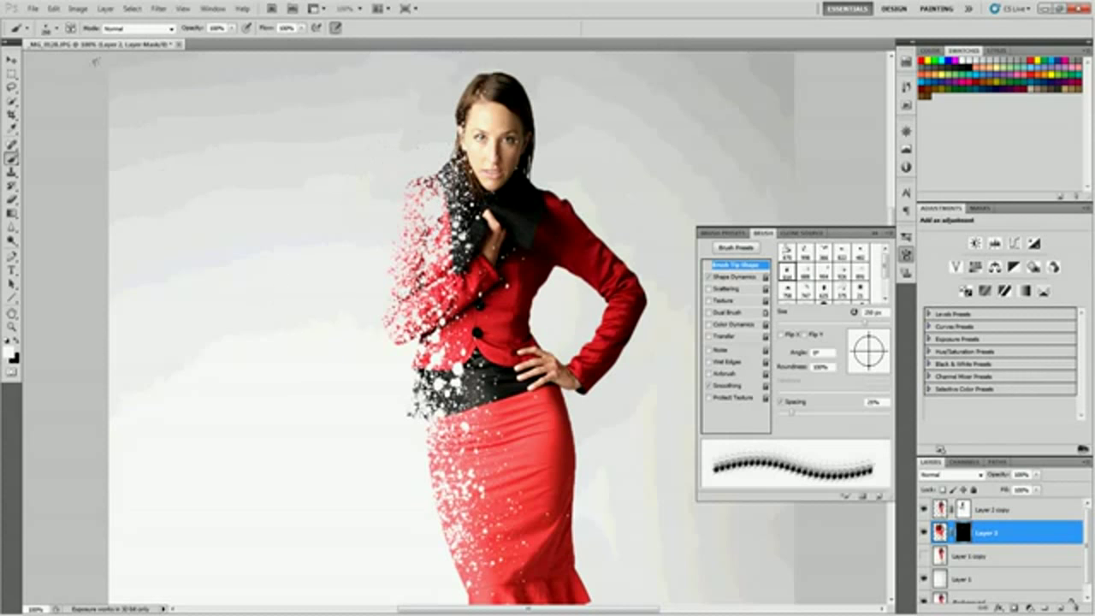
click(56, 28)
click(106, 227)
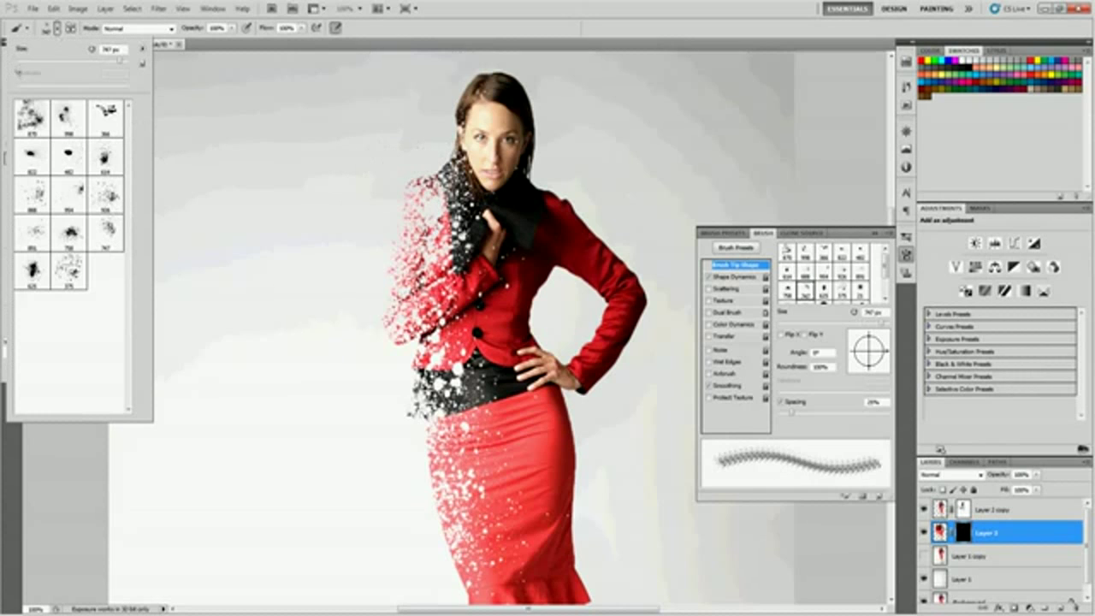
key(Return)
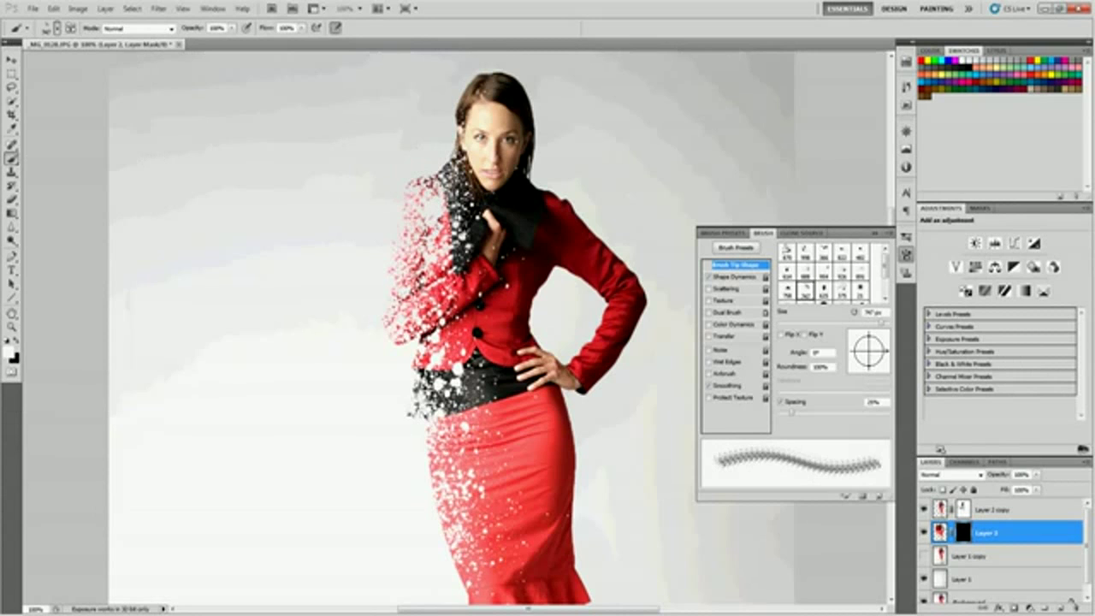
click(267, 272)
key(ctrl+z)
click(310, 114)
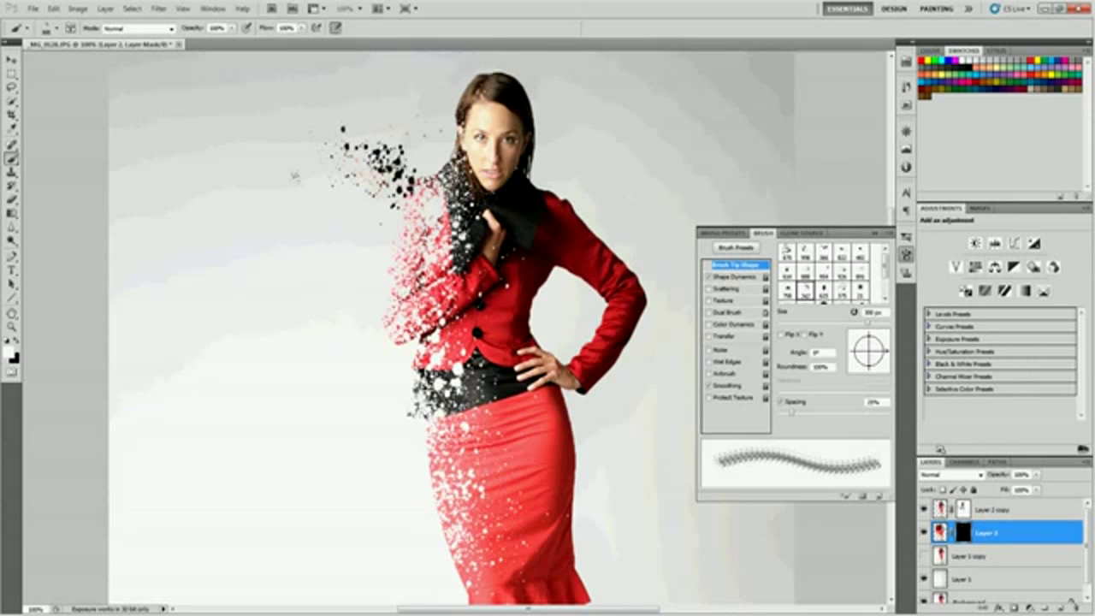
mouse_move(889, 357)
mouse_down()
mouse_move(855, 342)
mouse_move(834, 369)
mouse_up()
click(340, 244)
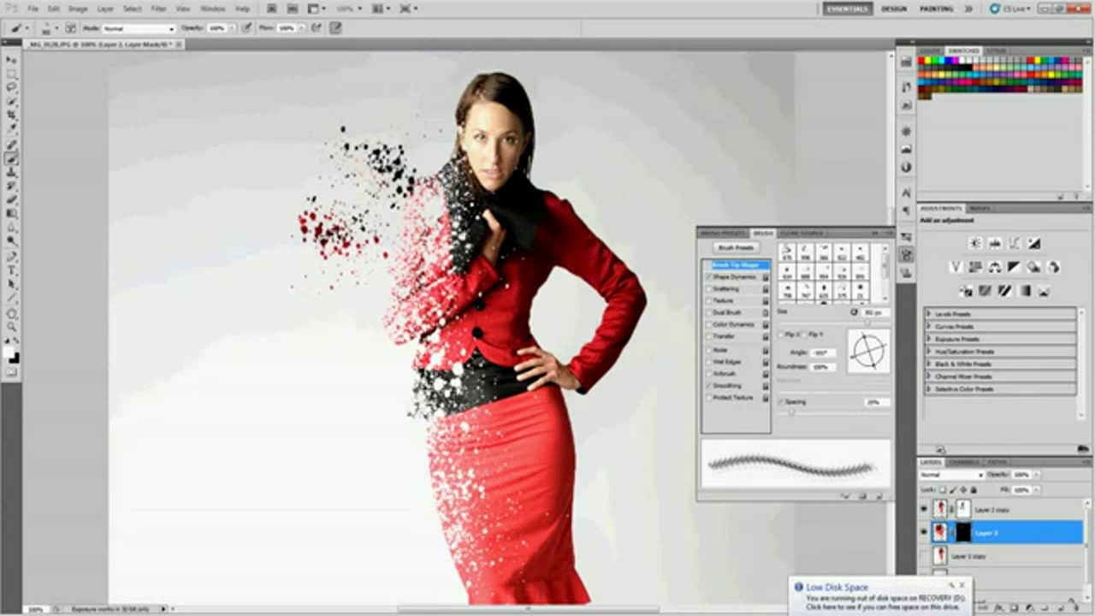
alt+click(964, 532)
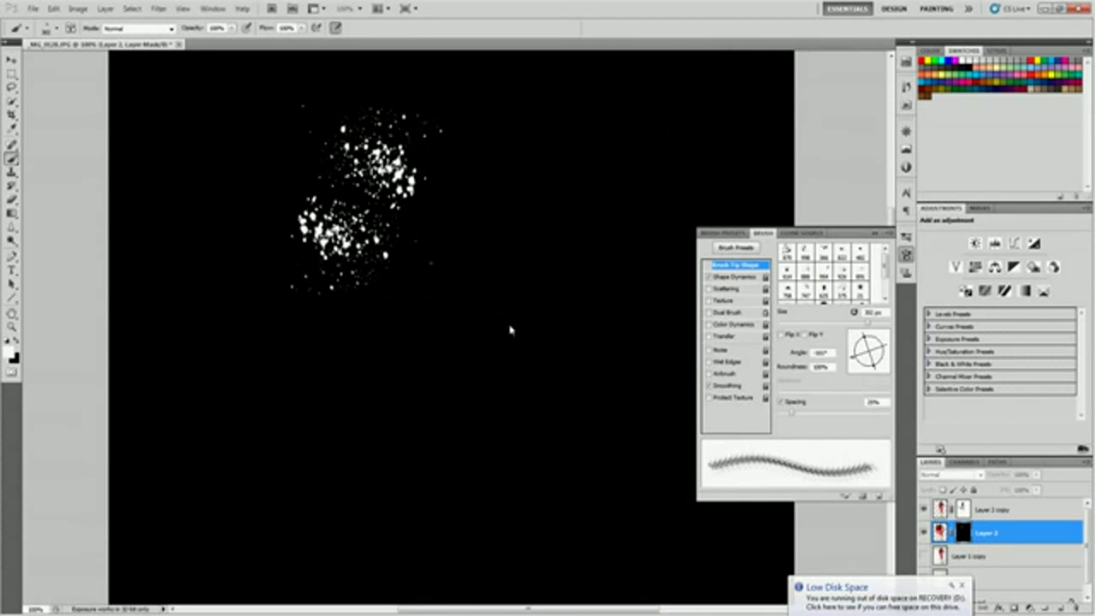
click(350, 310)
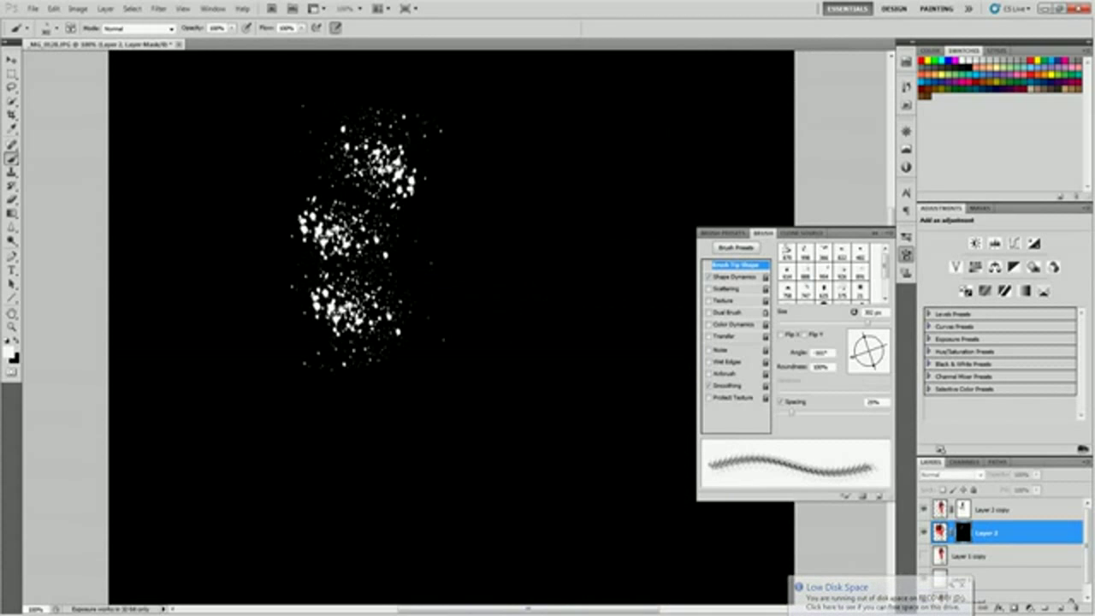
click(922, 514)
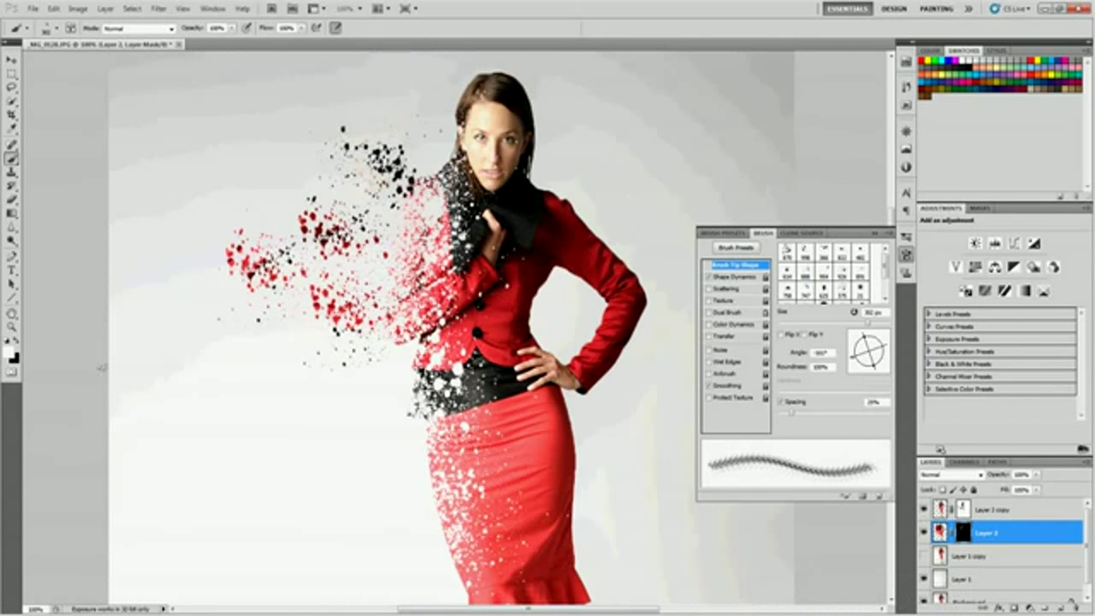
click(257, 261)
key(ctrl+alt+z)
key(ctrl+alt+z)
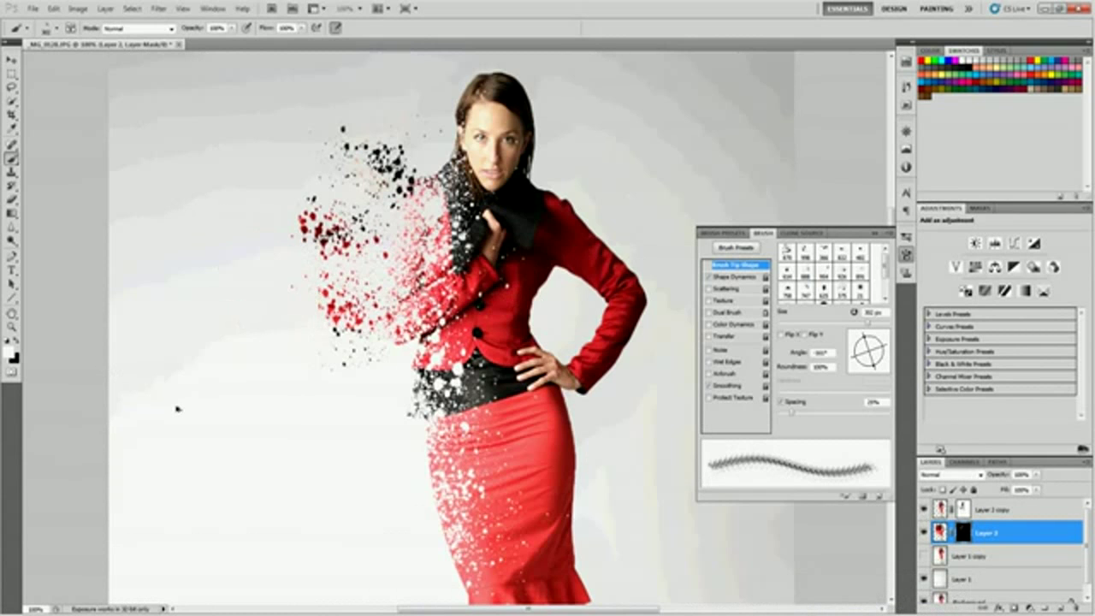
- Stamp Layer 2's mask beside the sleeve, waist and collar with the enlarged 747 brush and the 891 brush at about 400 px, rotating their tips
mouse_move(883, 360)
mouse_down()
mouse_move(878, 373)
mouse_move(874, 359)
mouse_move(869, 367)
mouse_move(855, 357)
mouse_move(870, 359)
mouse_move(868, 369)
mouse_up()
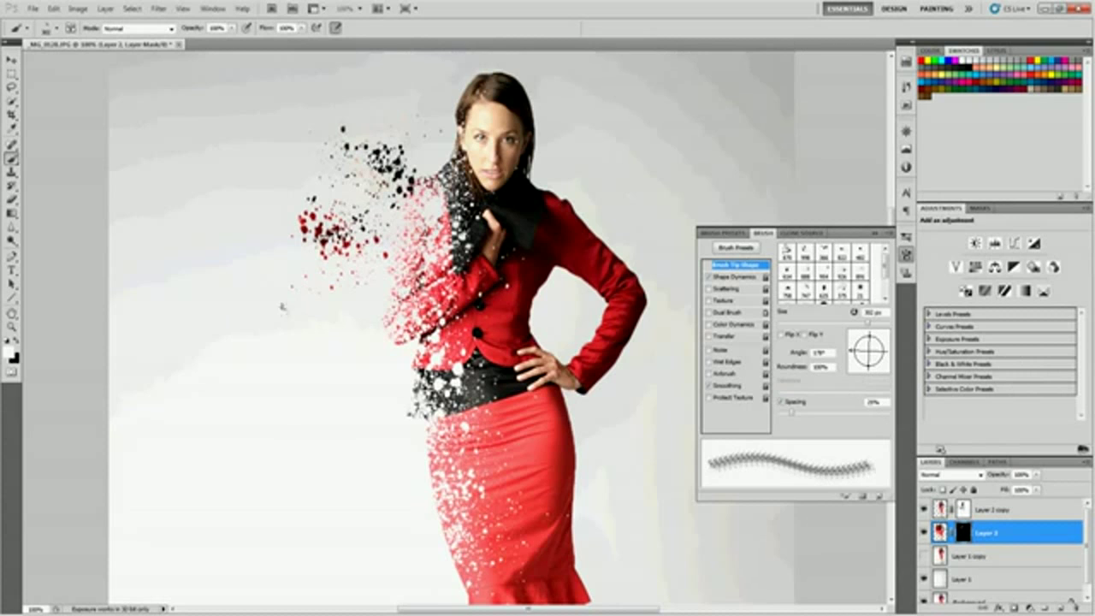
drag(297, 295, 246, 346)
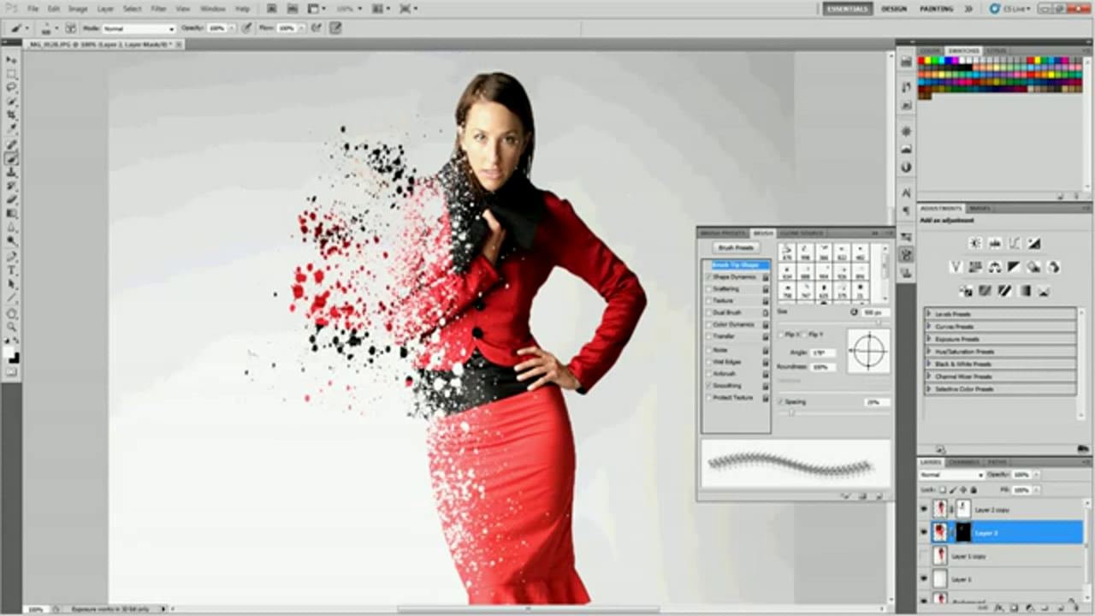
click(57, 28)
click(39, 242)
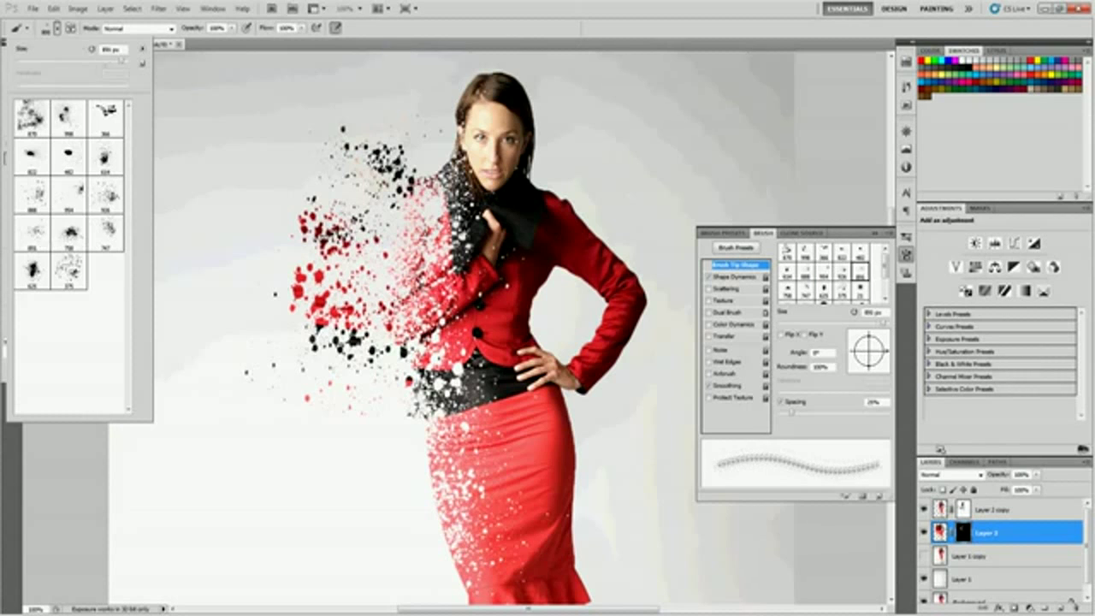
click(299, 333)
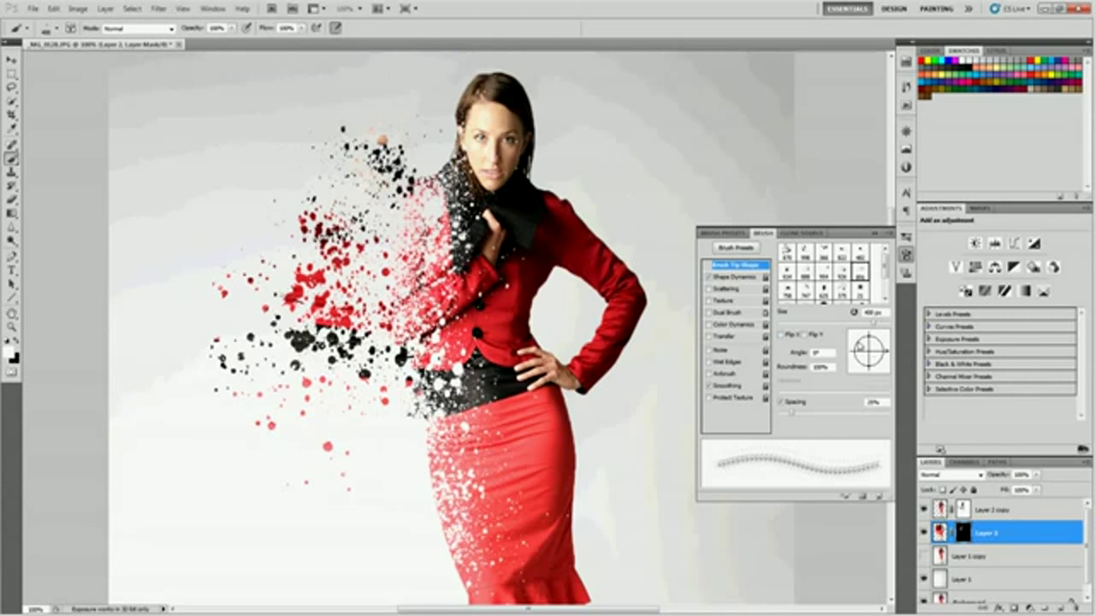
mouse_move(880, 354)
mouse_down()
mouse_move(881, 339)
mouse_move(845, 359)
mouse_up()
click(389, 412)
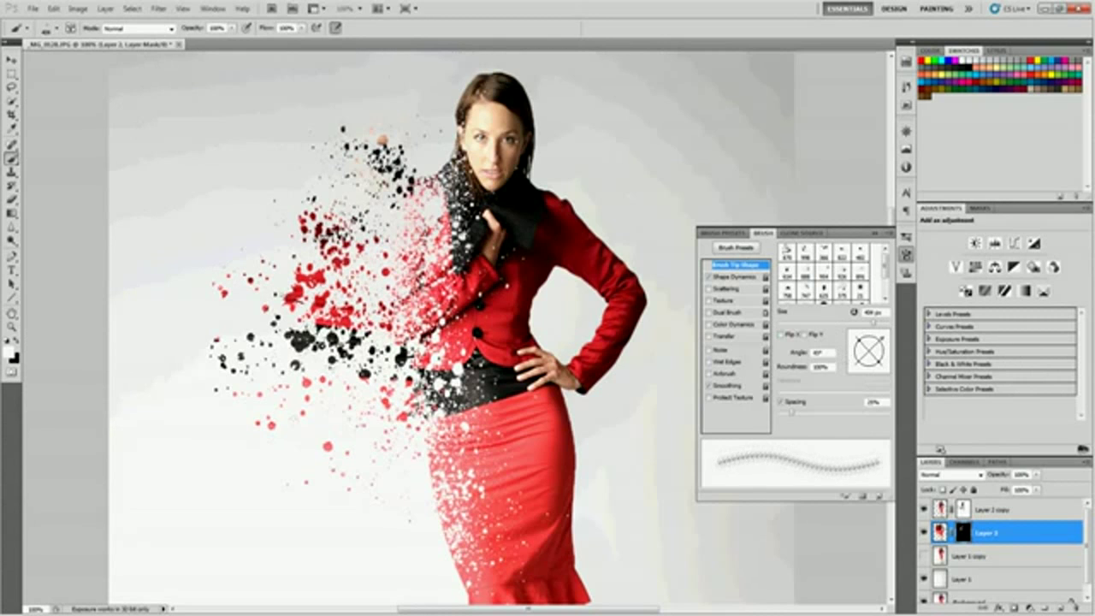
click(422, 147)
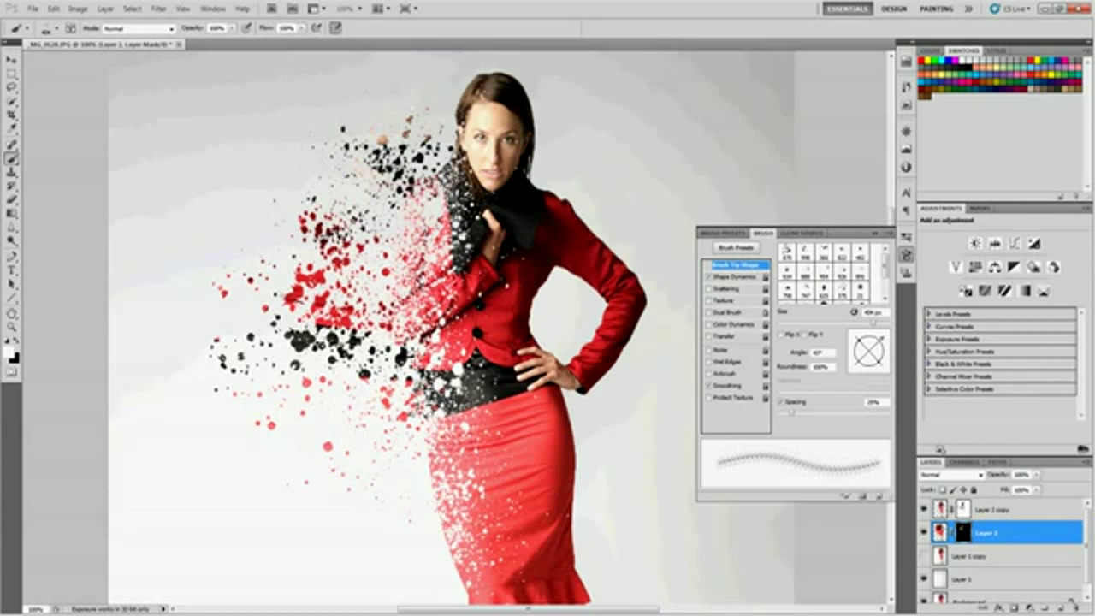
- Warp the collar area of Layer 2's image with the Liquify filter
click(940, 533)
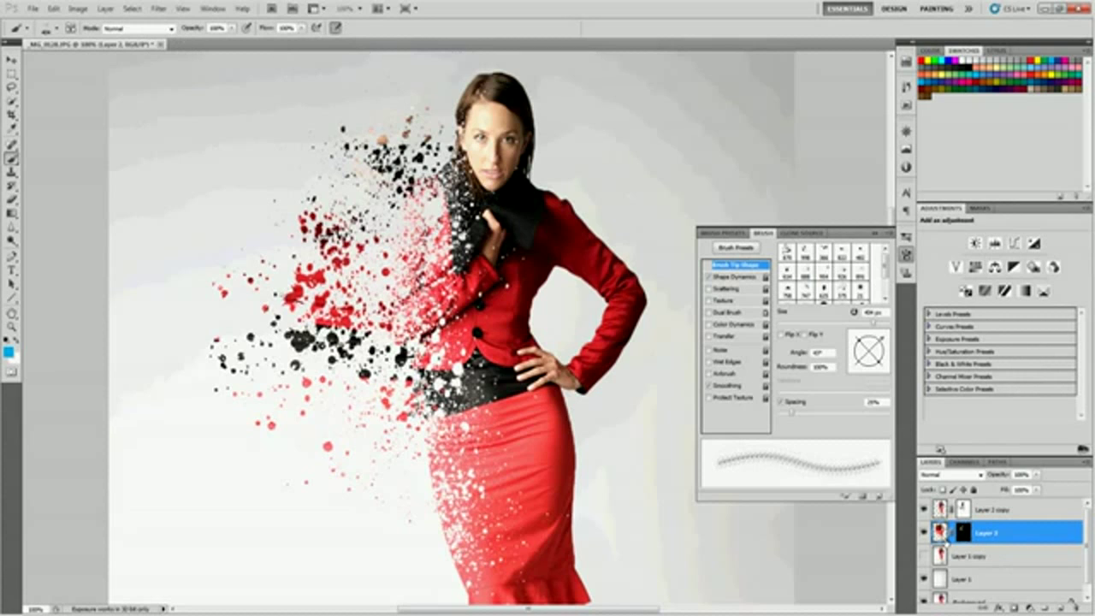
click(158, 8)
click(175, 75)
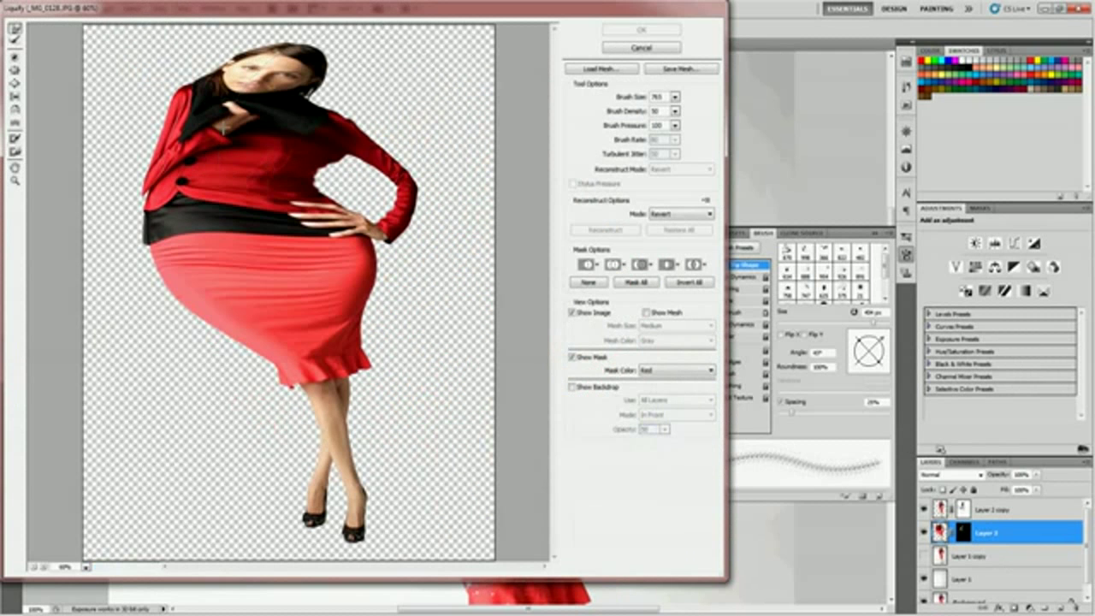
mouse_move(229, 89)
mouse_down()
mouse_move(242, 66)
mouse_move(229, 83)
mouse_move(244, 74)
mouse_move(247, 96)
mouse_up()
click(629, 32)
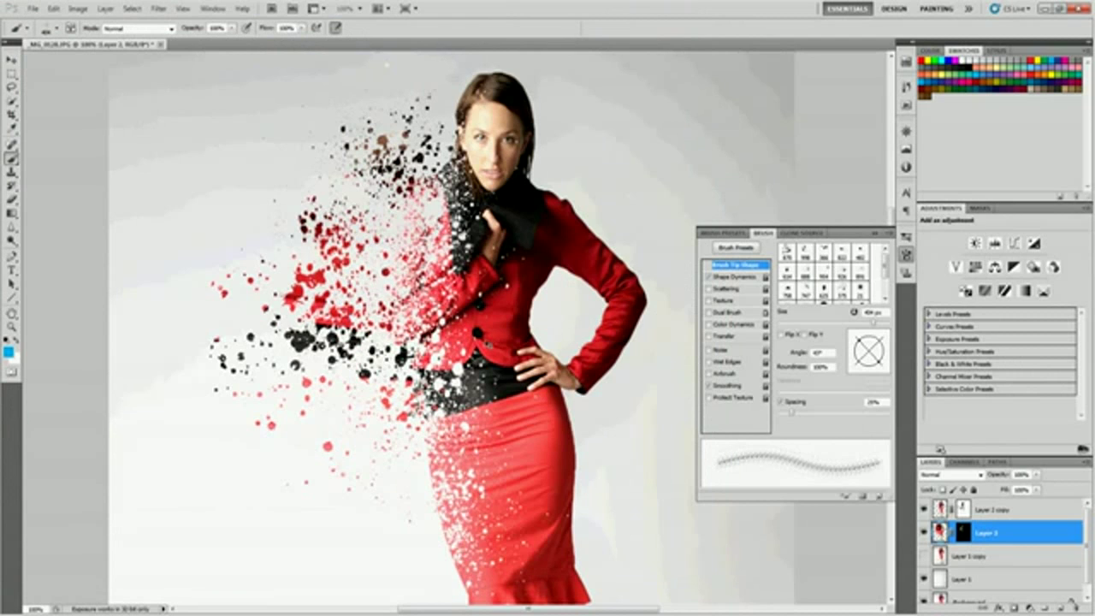
- Stamp the 891 splatter brush in black on Layer 2's mask to break up the dense specks beside the sleeve and waist
click(963, 532)
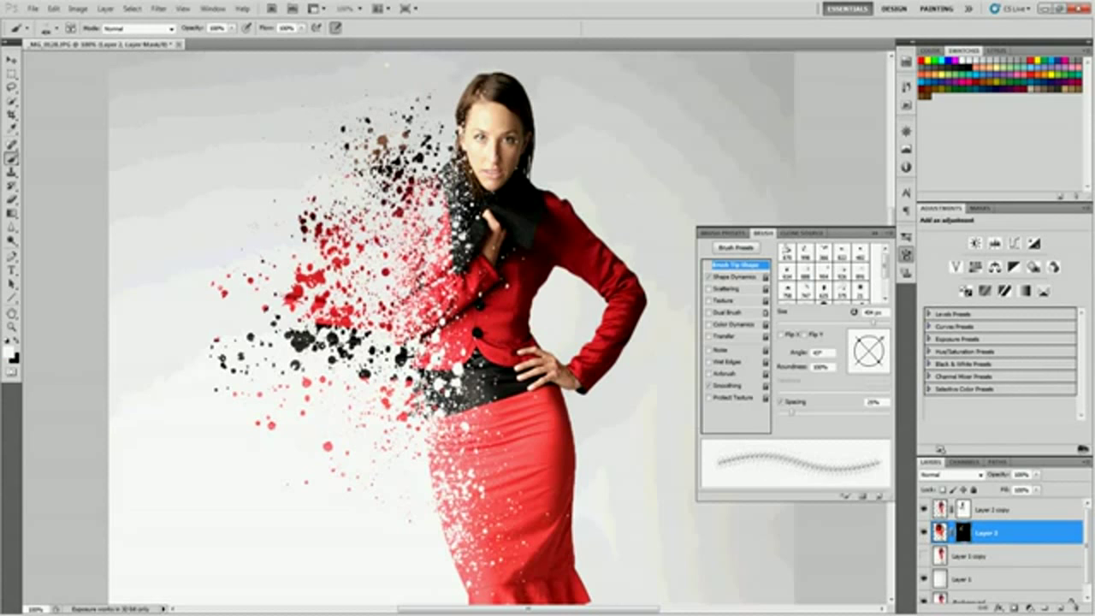
key(z)
alt+click(416, 275)
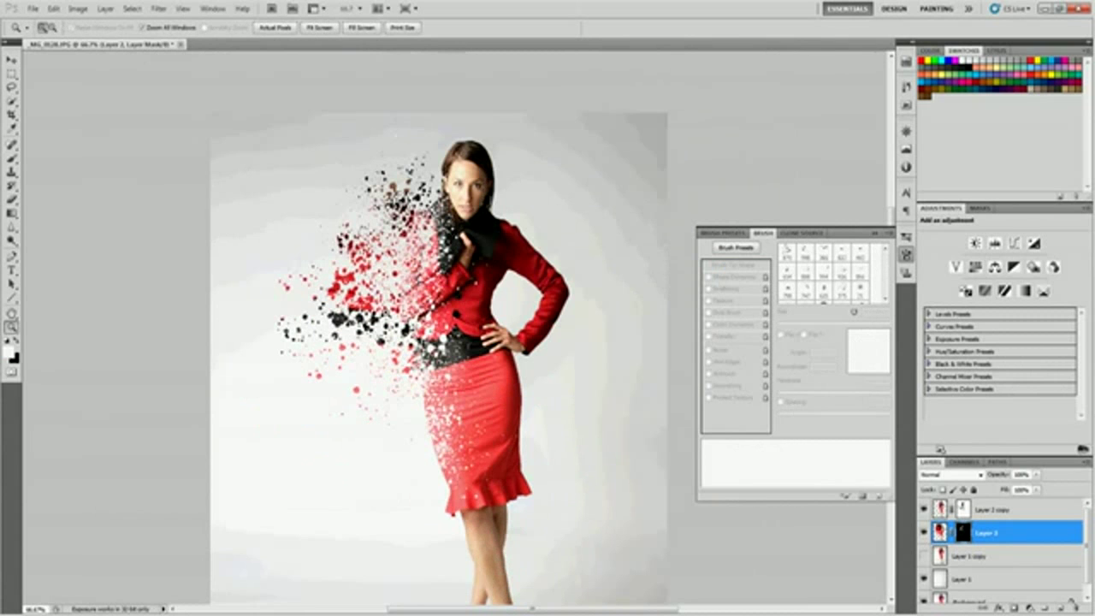
click(17, 342)
click(327, 321)
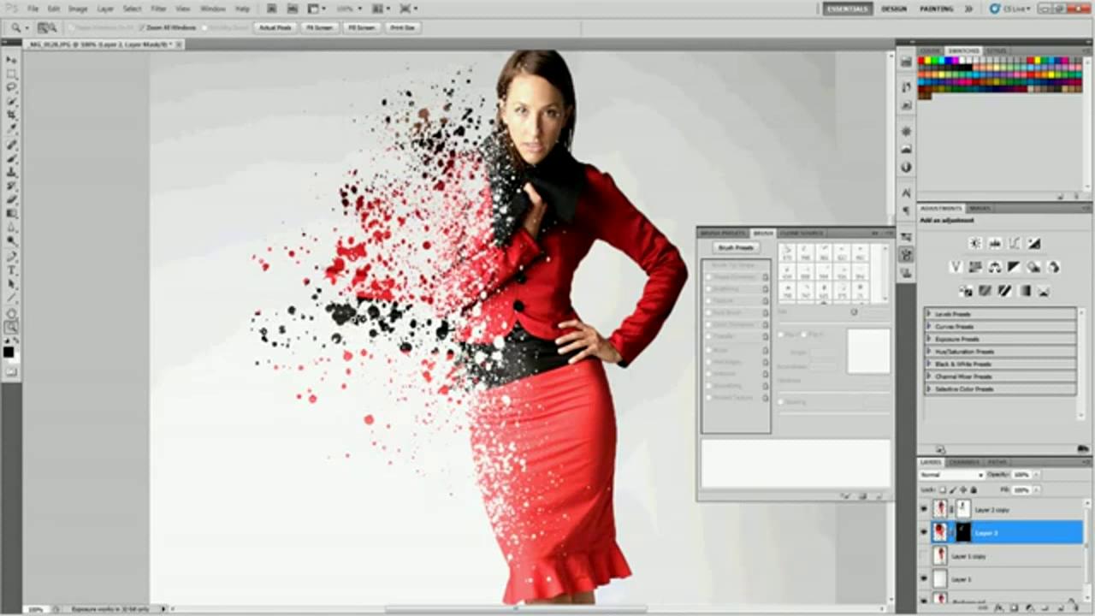
key(b)
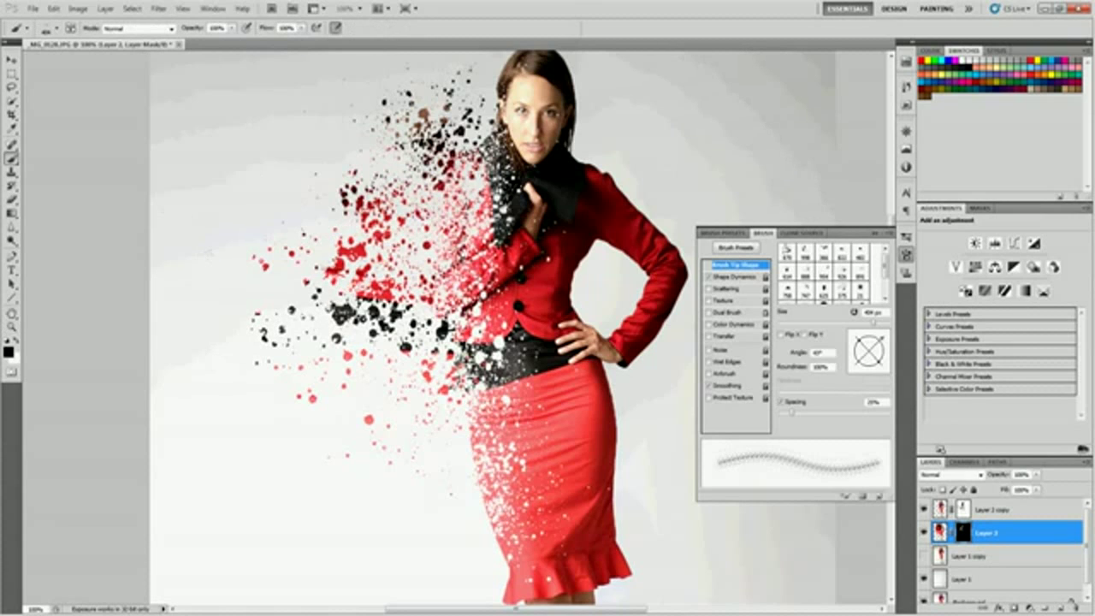
click(353, 293)
click(351, 309)
click(367, 211)
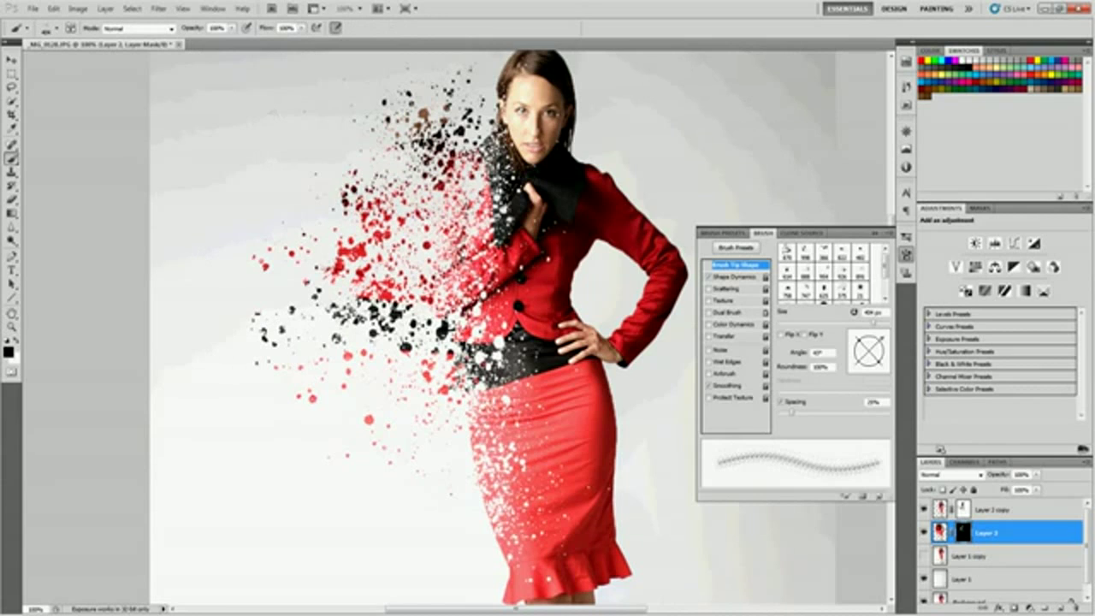
- Stamp the 404 px splatter brush in black and white on Layer 2's mask to vary the specks beside the head and shoulder
click(407, 130)
key(x)
click(455, 115)
click(421, 214)
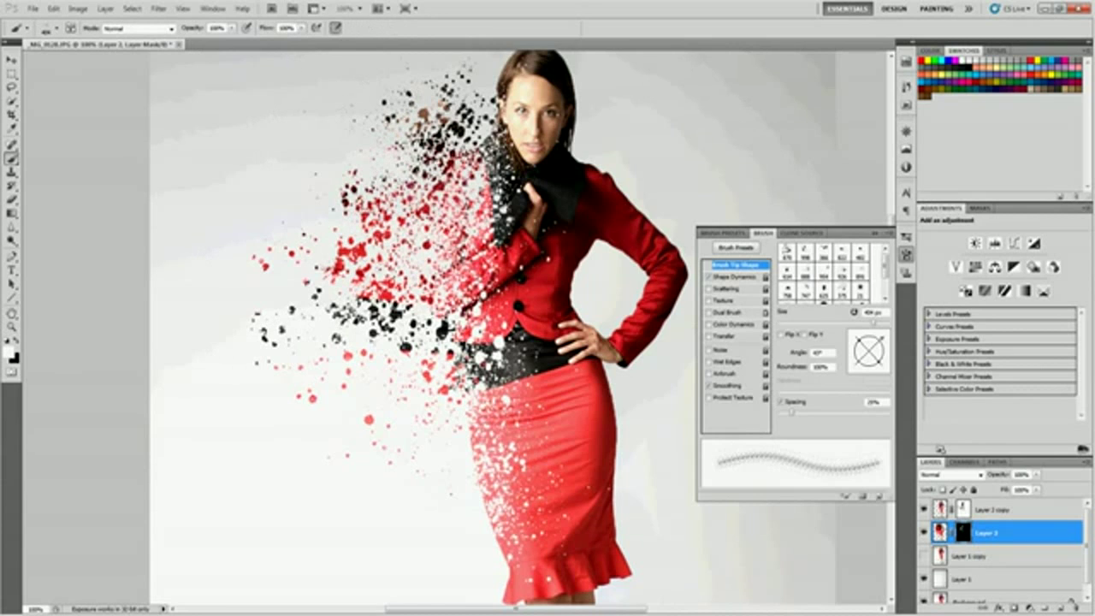
- Stamp the splatter brush in black on Layer 2's mask to thin out the dark specks beside the hair and upper sleeve
key(x)
click(437, 121)
click(408, 129)
click(359, 192)
click(432, 146)
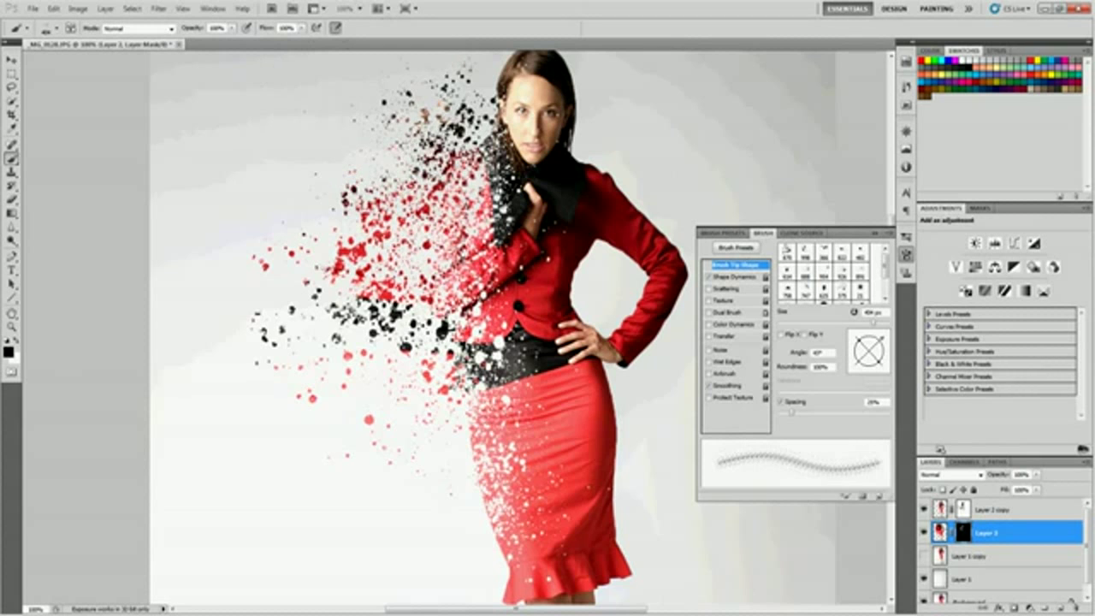
click(462, 121)
- Examine the splatter around the face and collar at 200%, as well as the dispersion across the whole figure
scroll(492, 330, up, 3)
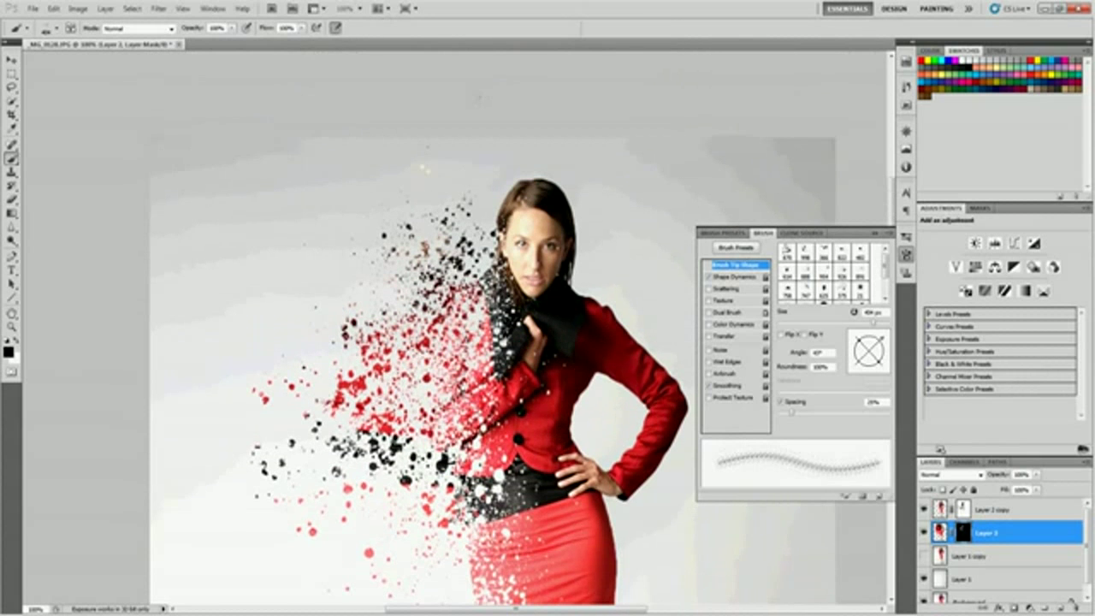
key(z)
click(547, 263)
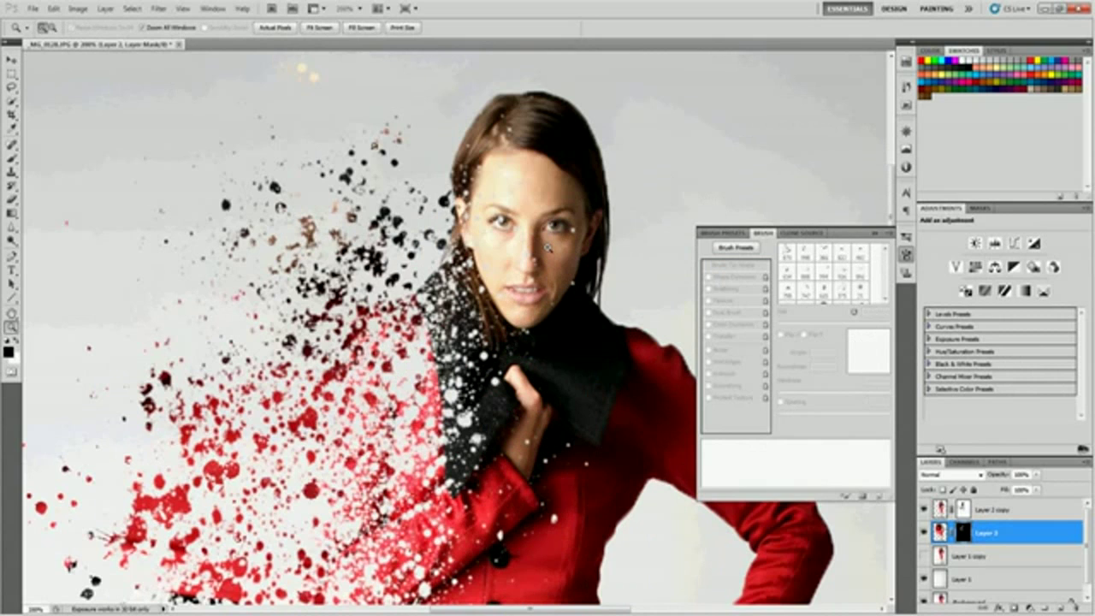
key(b)
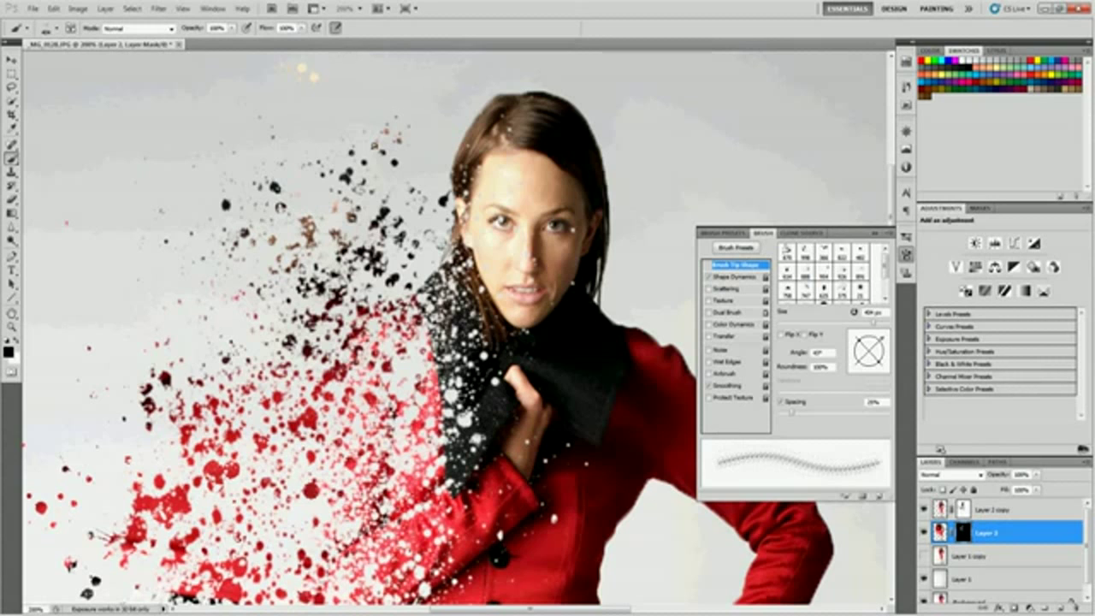
key(ctrl+minus)
key(ctrl+minus)
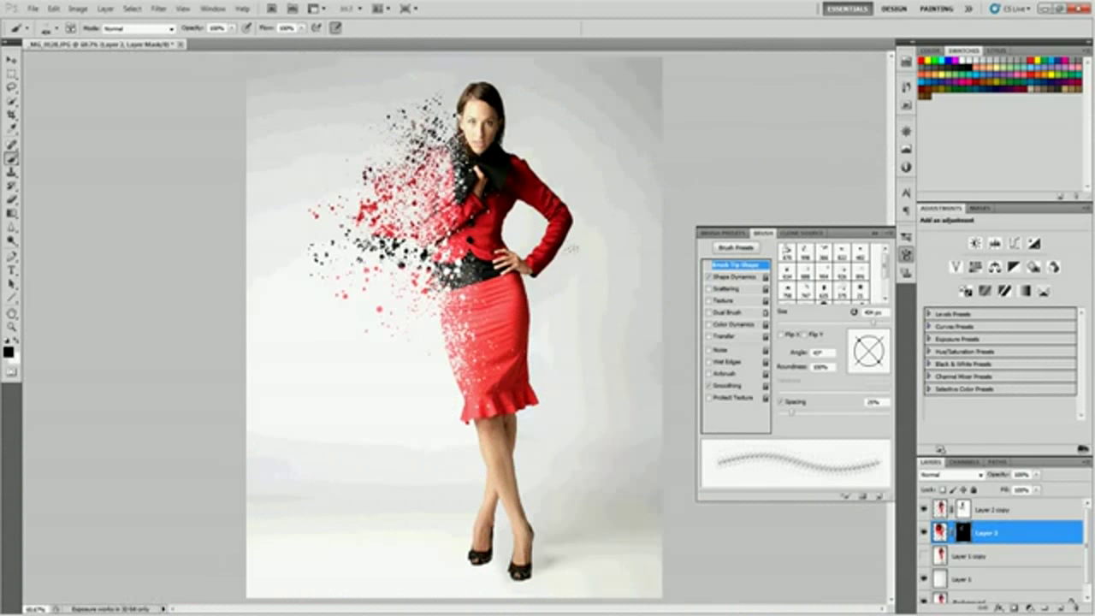
key(z)
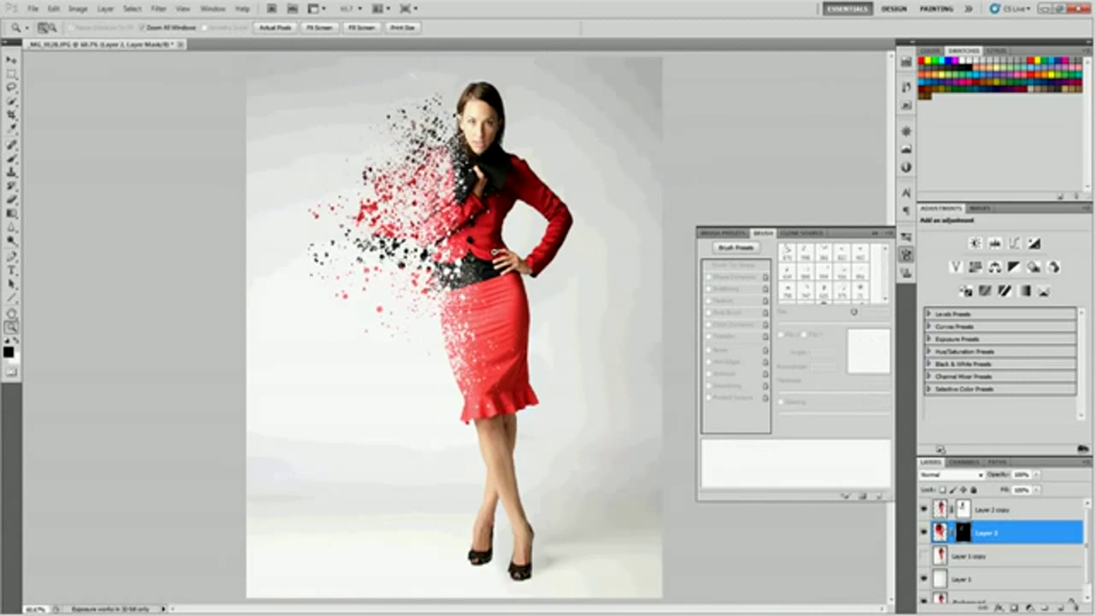
click(495, 251)
- Close the brush settings and view the woman's upper body and splatter at 100%
click(874, 235)
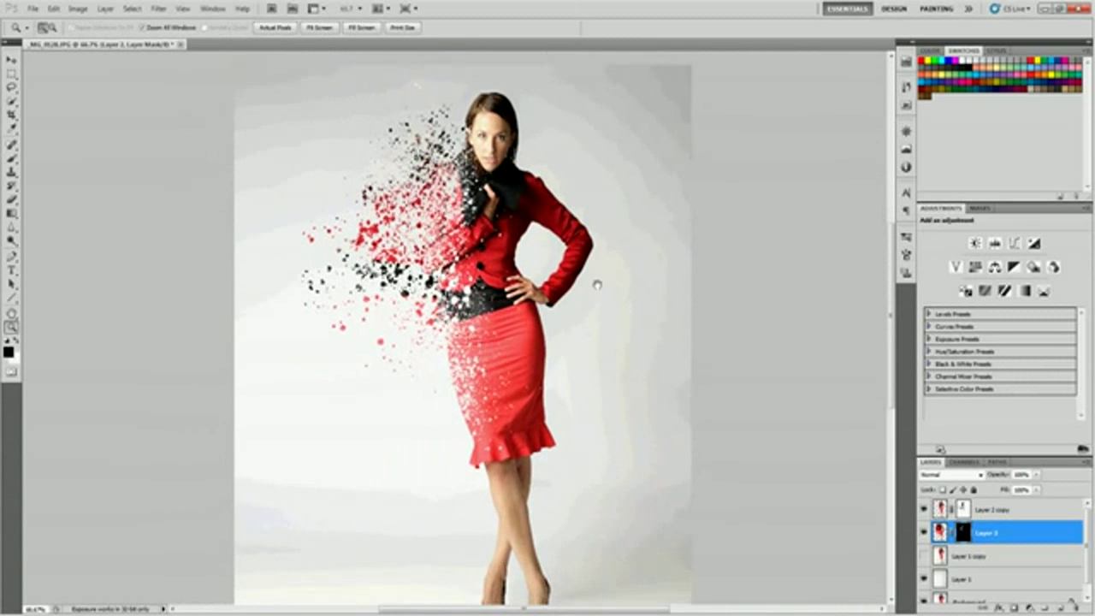
click(594, 283)
drag(587, 248, 634, 316)
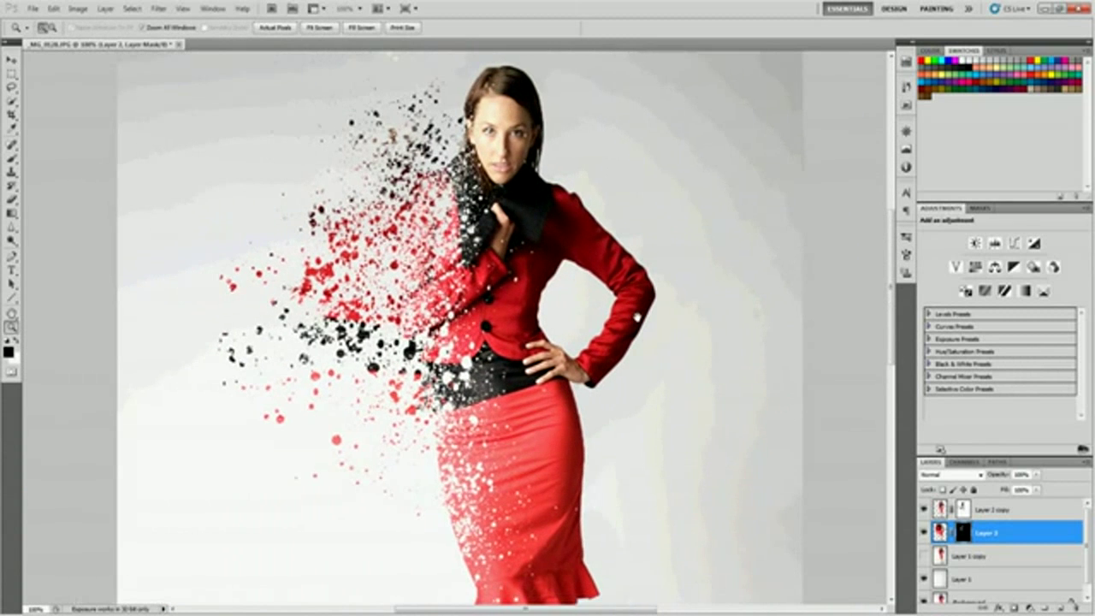